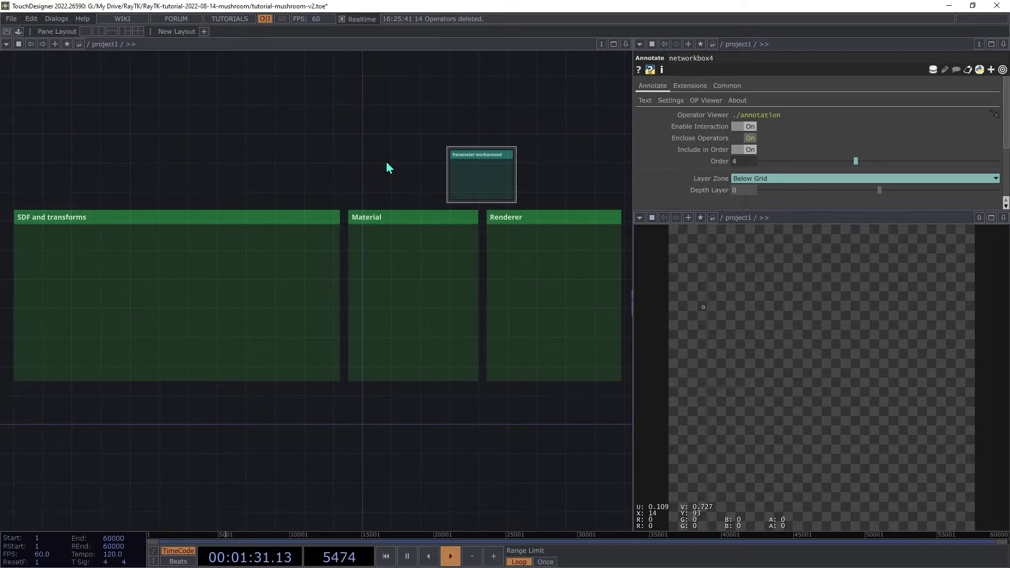
# Add a raymarchRender3D operator from the RayTK palette (rr3) into the Renderer box
pyautogui.hotkey('alt', 'r')
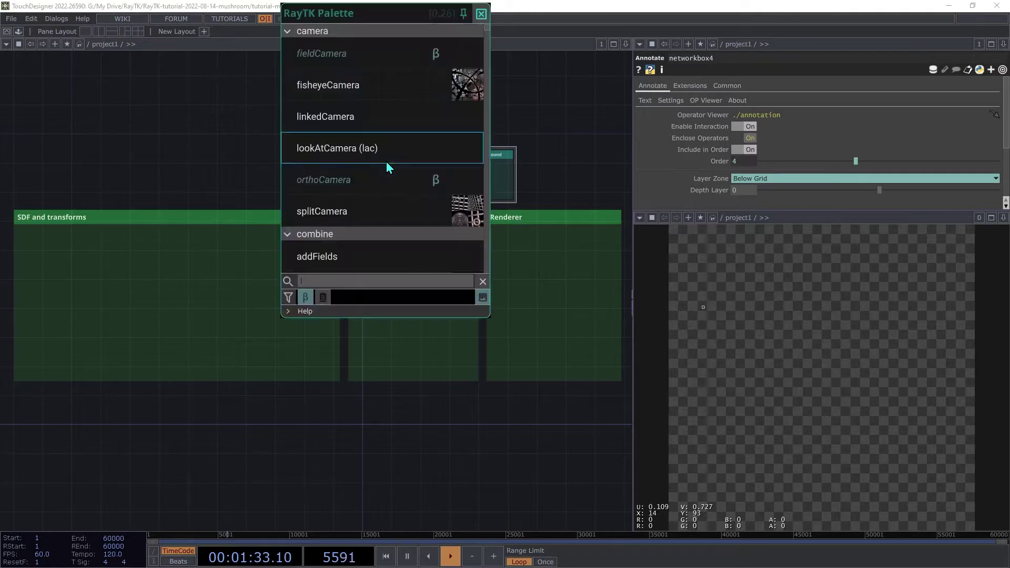
pyautogui.write('r')
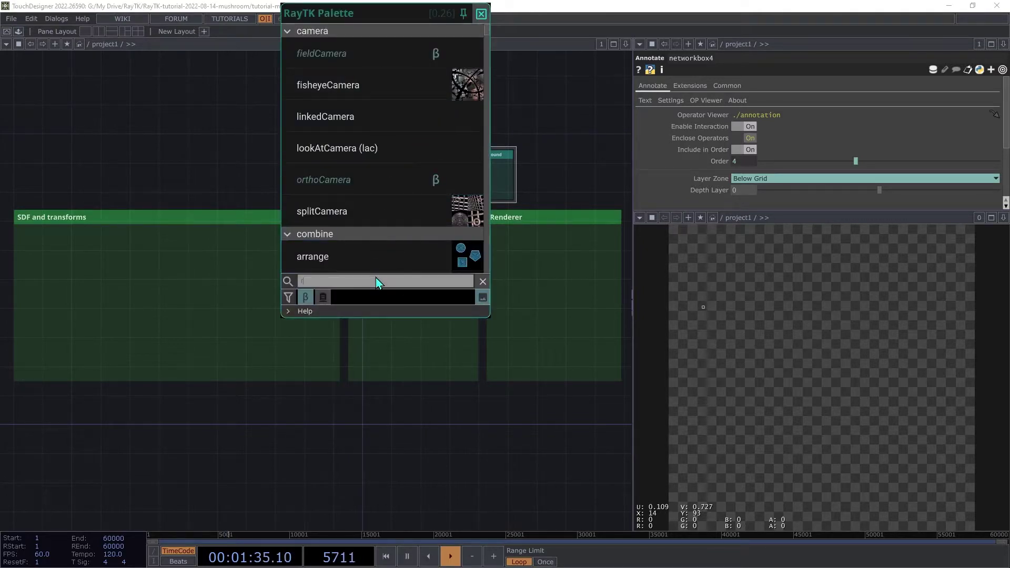
pyautogui.write('r3')
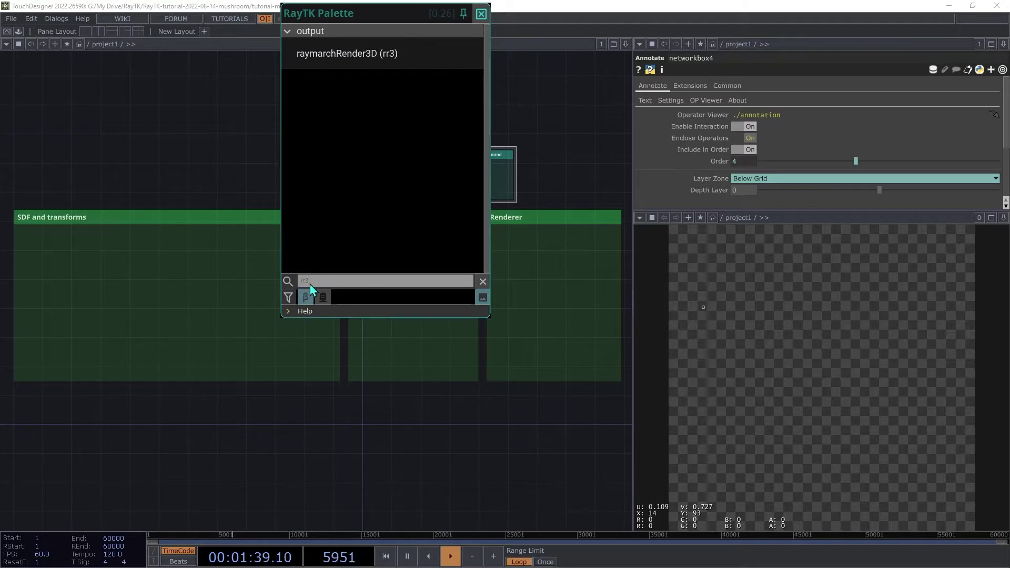
pyautogui.click(384, 61)
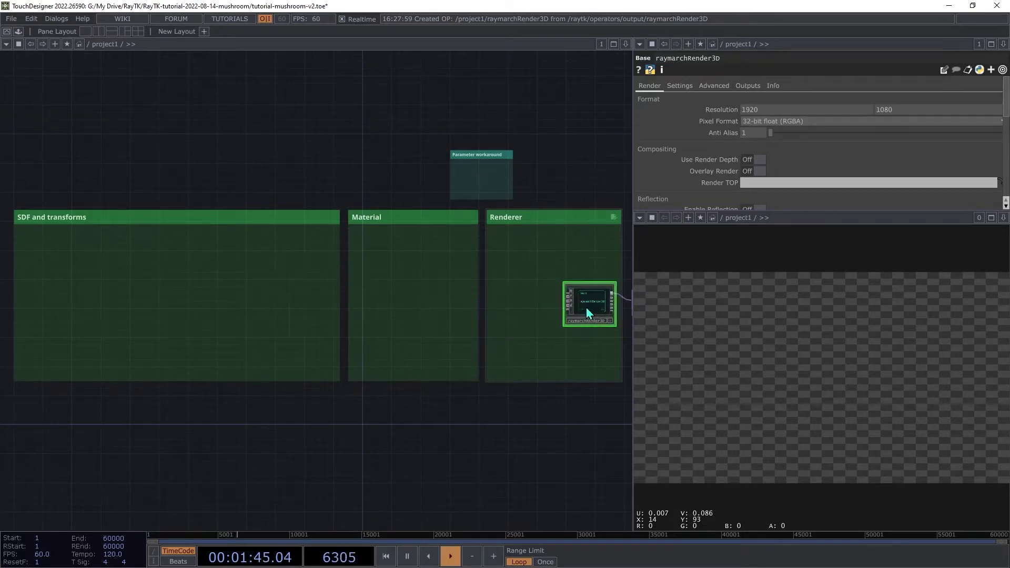
pyautogui.click(586, 307)
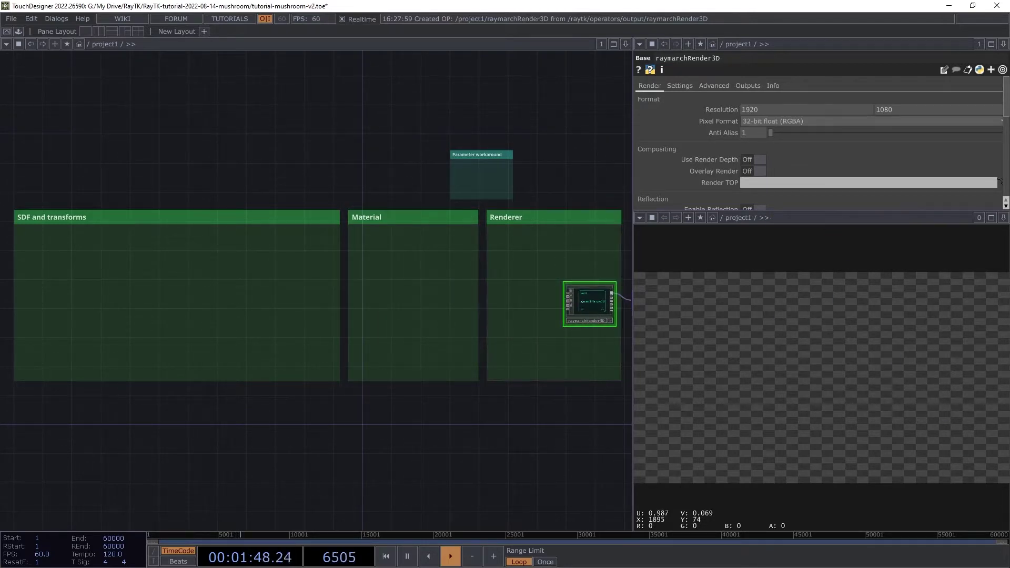
# Set the renderer's resolution to 1800 by 1400
pyautogui.scroll(2, 530, 277)
pyautogui.scroll(3, 605, 316)
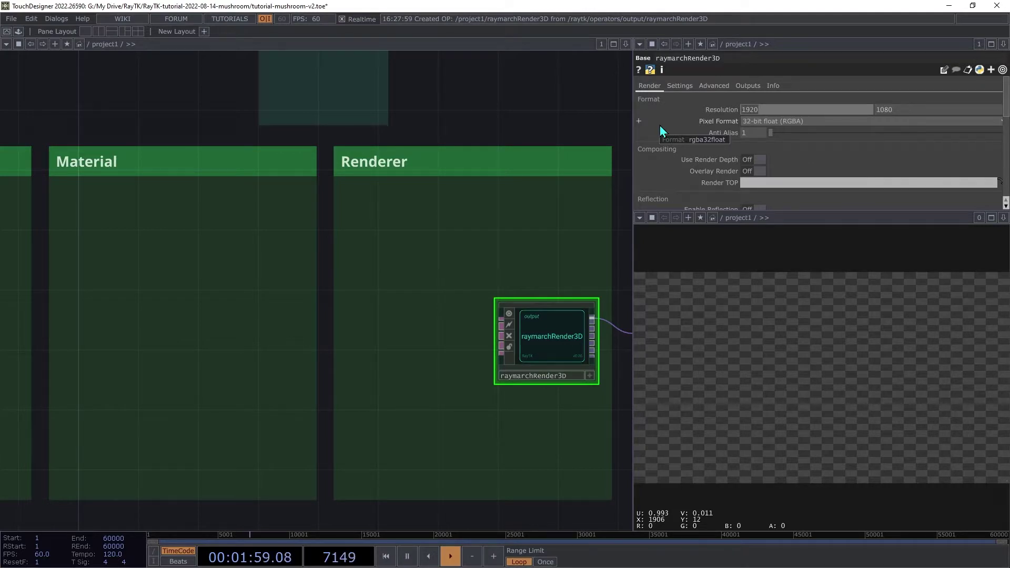
pyautogui.write('1800')
pyautogui.press('Tab')
pyautogui.write('1400')
pyautogui.press('Tab')
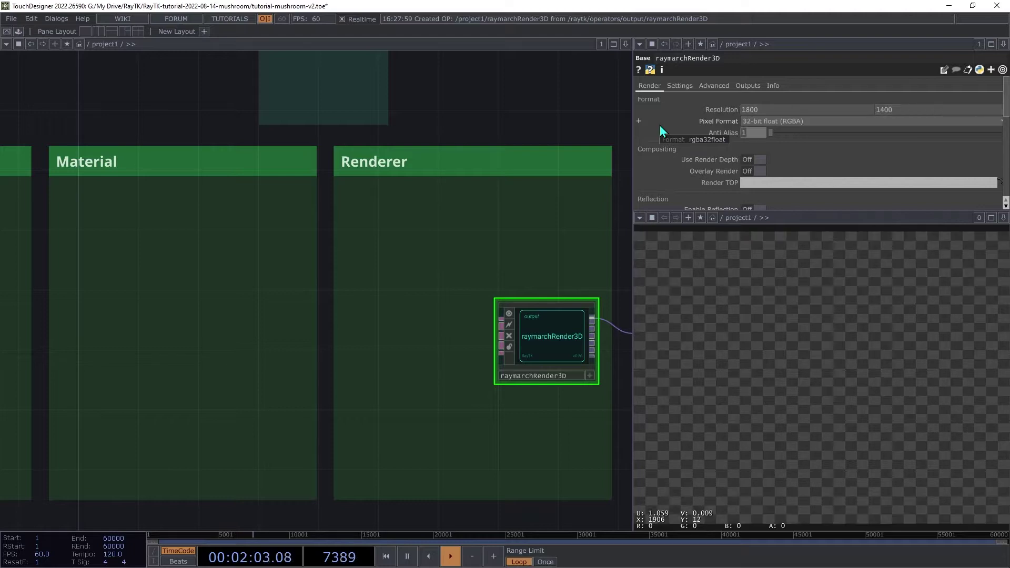
pyautogui.click(558, 332)
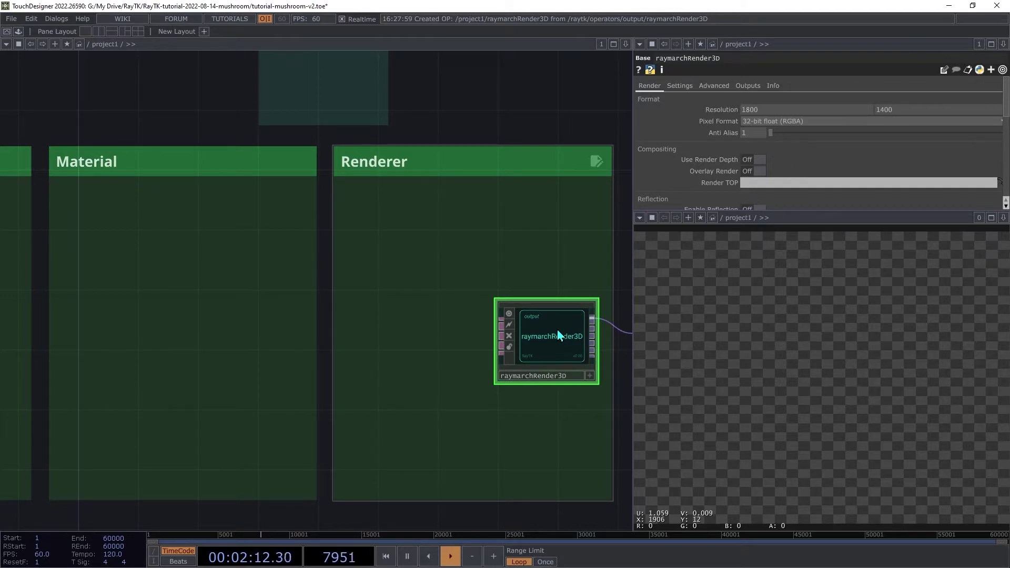
# Add a look-at camera wired into raymarchRender3D and shift it right in the Renderer box
pyautogui.rightClick(558, 329)
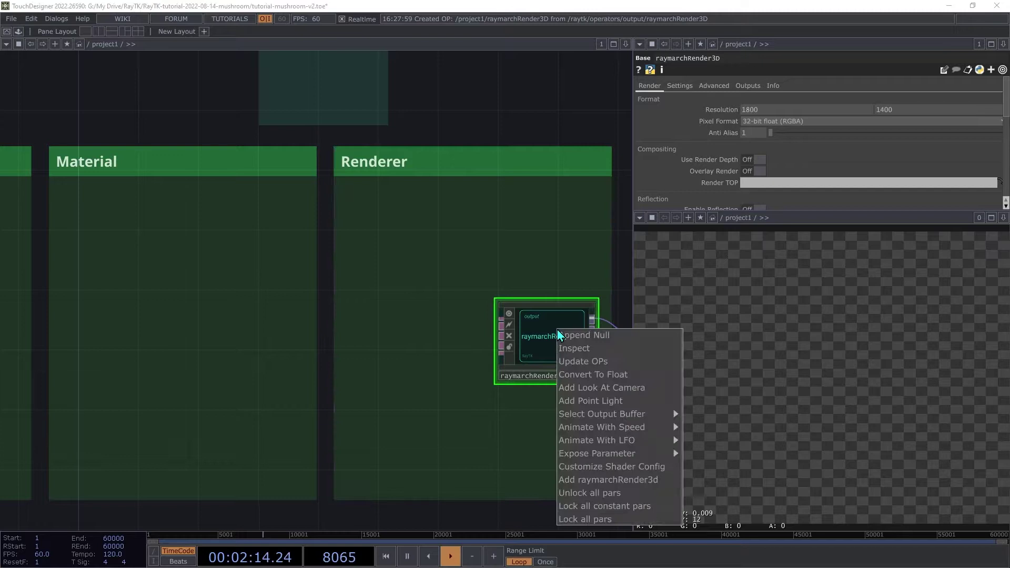
pyautogui.click(573, 388)
pyautogui.click(348, 406)
pyautogui.moveTo(349, 424); pyautogui.dragTo(416, 434)
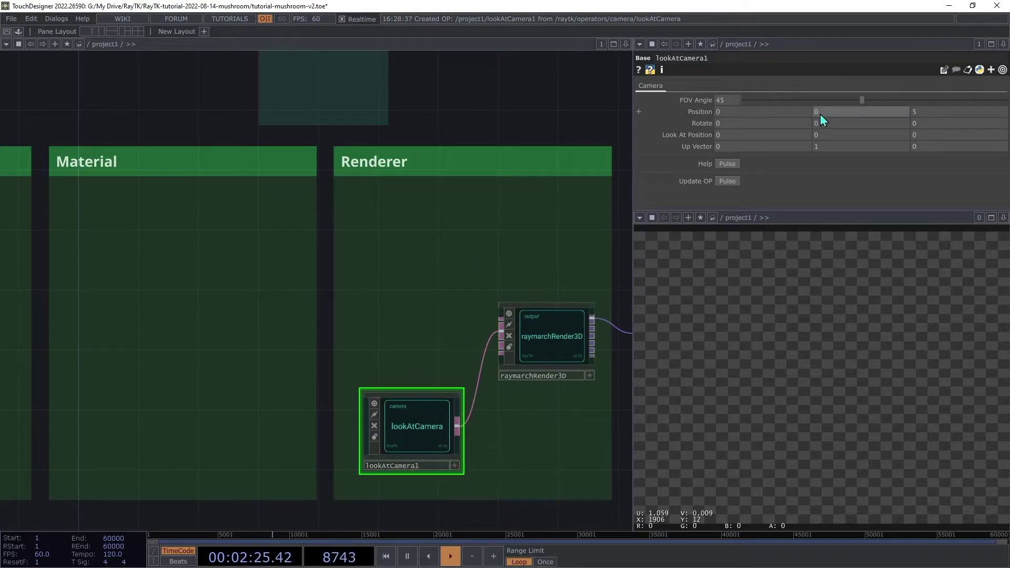
# Place the camera at position 0, 4, 10
pyautogui.moveTo(820, 115); pyautogui.dragTo(832, 110)
pyautogui.press('Tab')
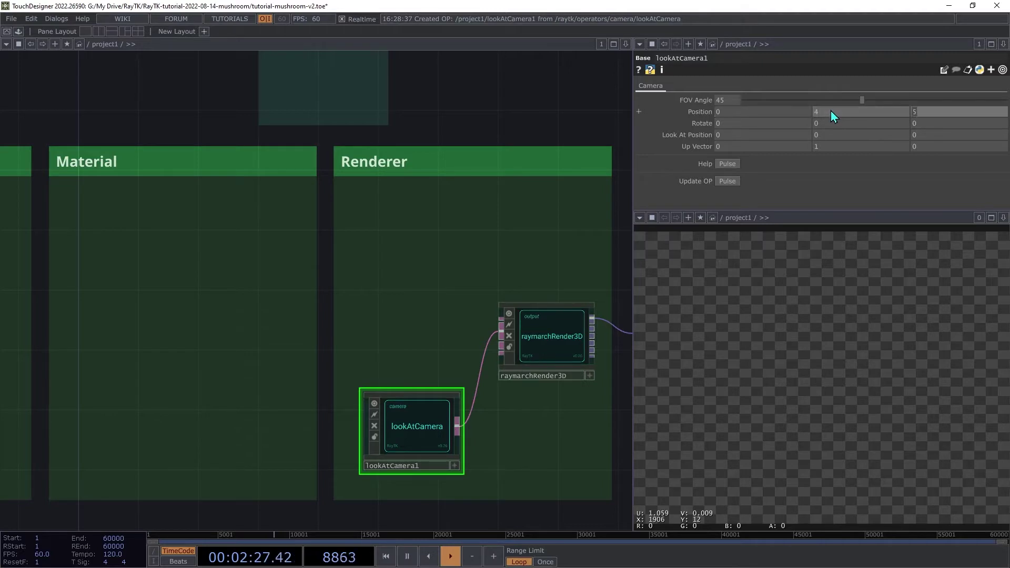
pyautogui.write('10')
pyautogui.press('Tab')
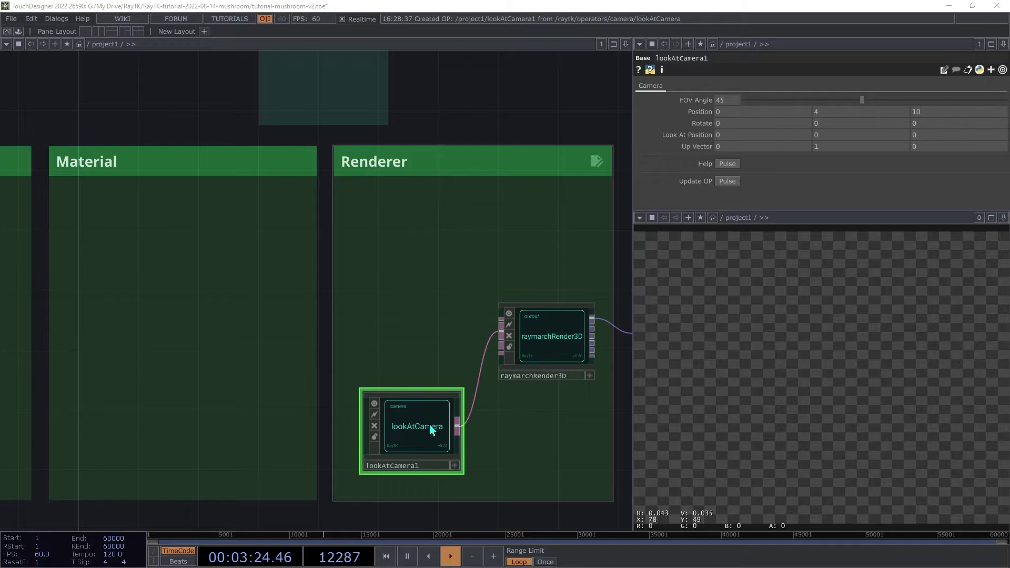
pyautogui.press('p')
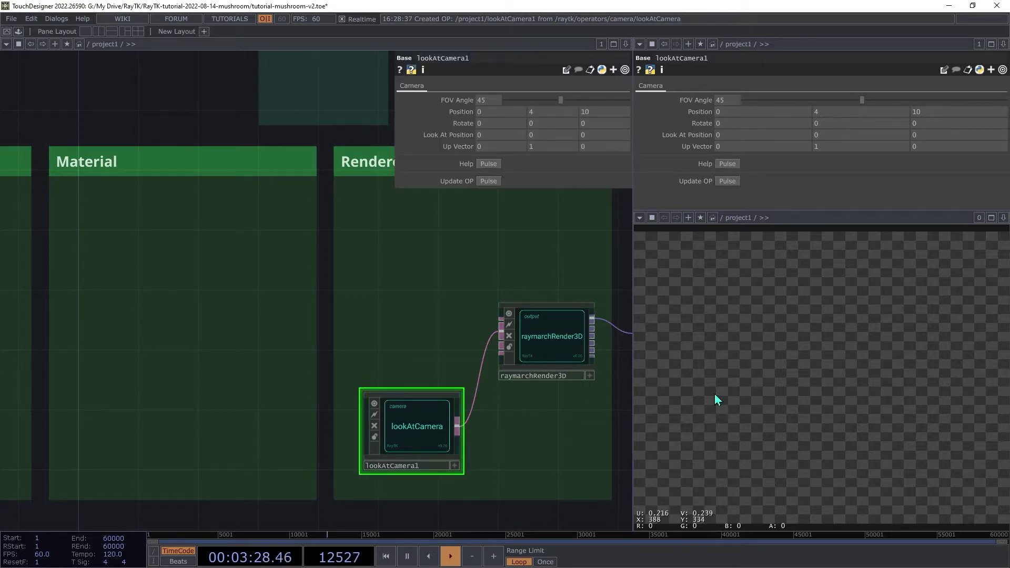
pyautogui.click(548, 351)
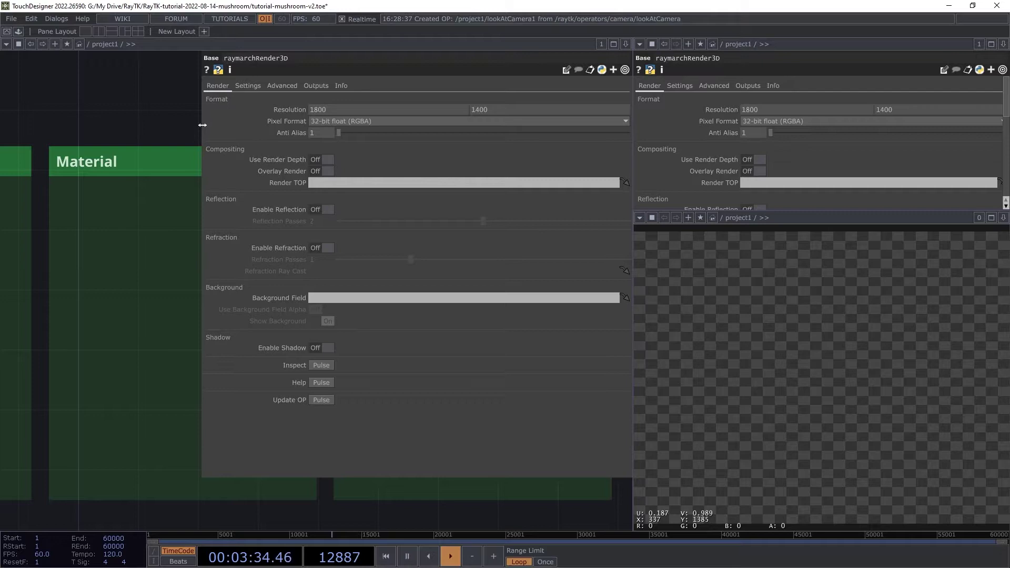
pyautogui.moveTo(203, 124); pyautogui.dragTo(1, 129)
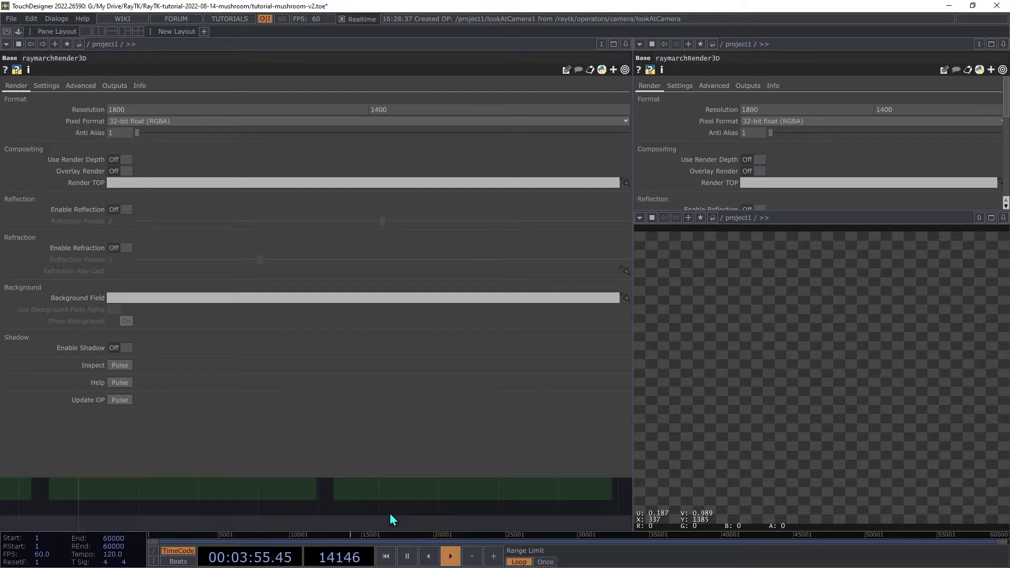
pyautogui.press('p')
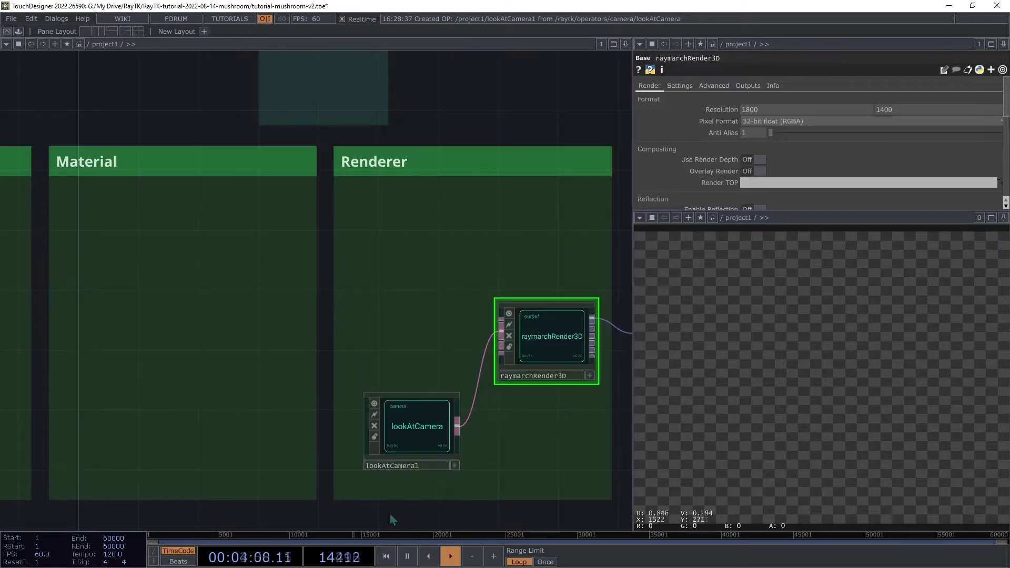
# Create a Text DAT named text1 inside the Parameter workaround box
pyautogui.scroll(5, 525, 391)
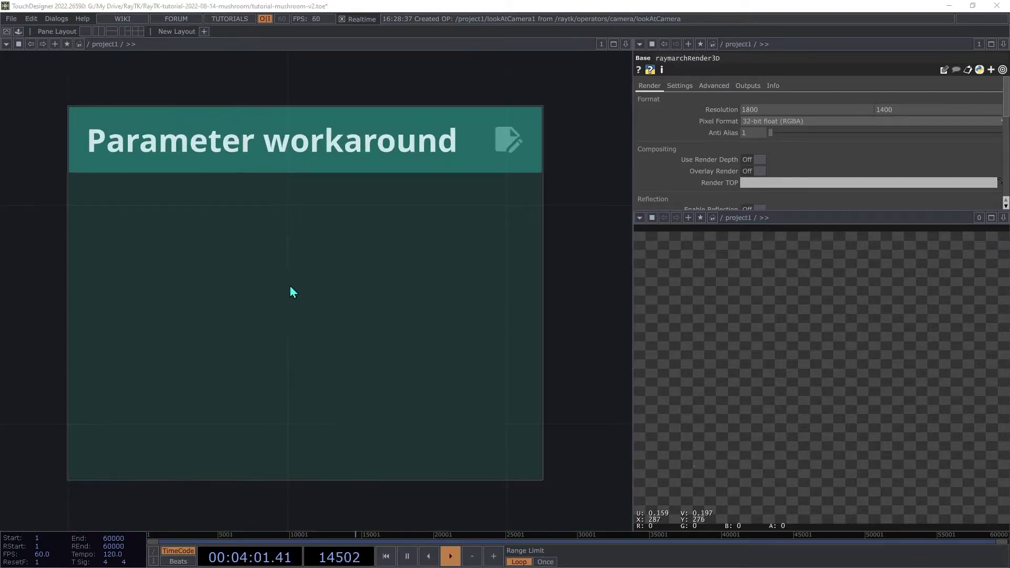
pyautogui.press('Tab')
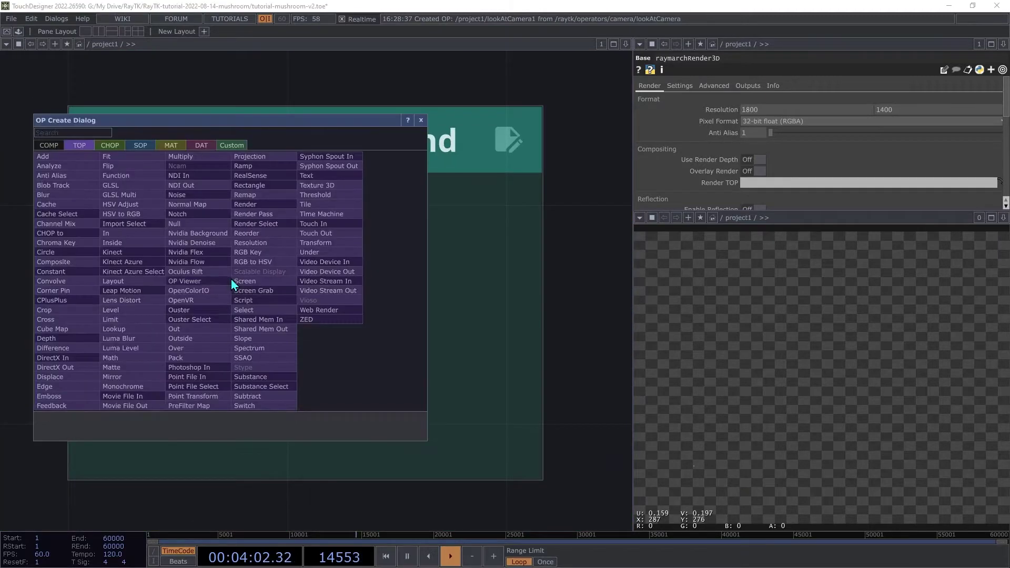
pyautogui.click(199, 145)
pyautogui.write('te')
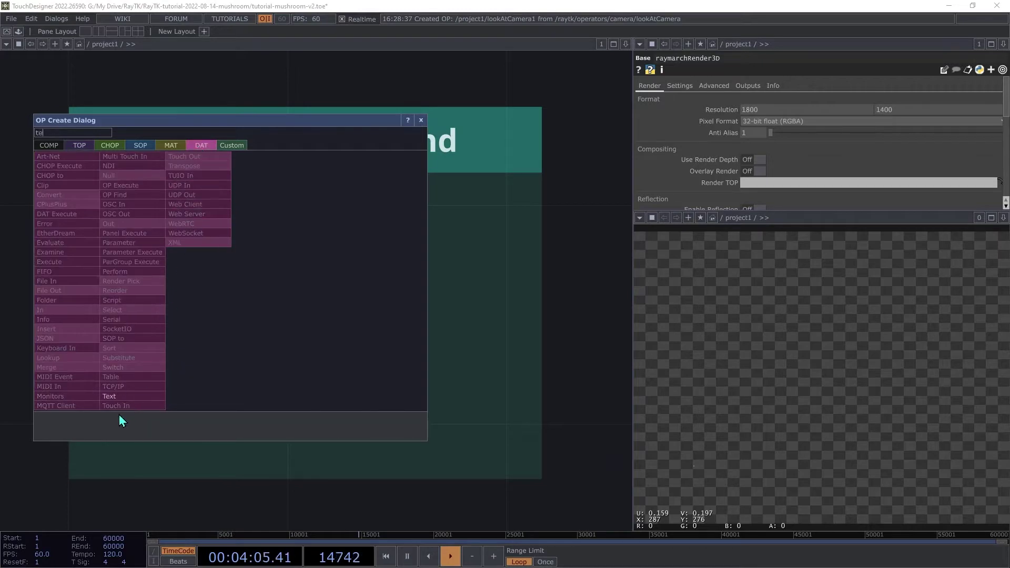
pyautogui.click(112, 397)
pyautogui.click(303, 339)
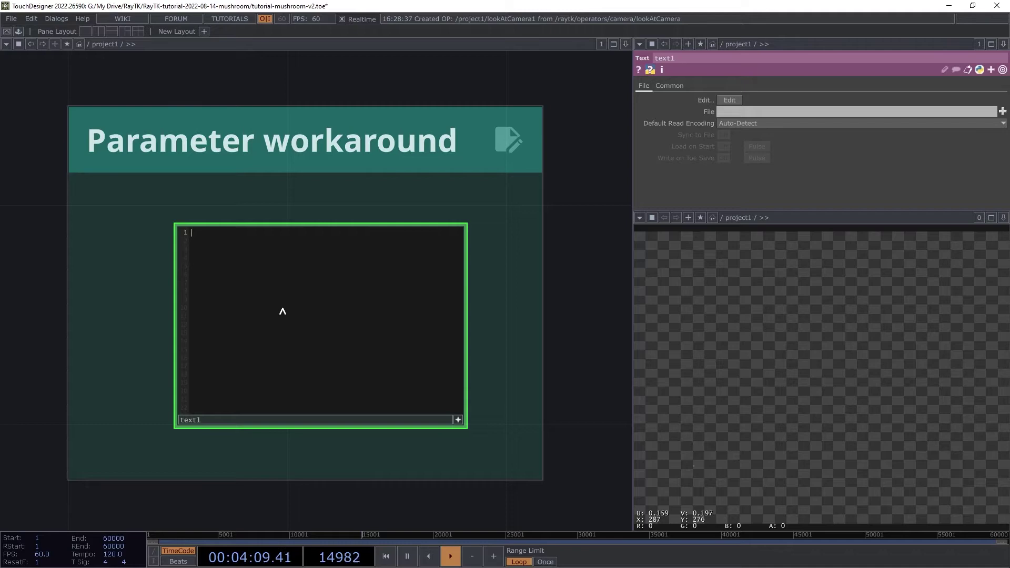
# Write a loop setting showCustomOnly = False on every COMP in text1 and run the script
pyautogui.write("for o in ops('*'):")
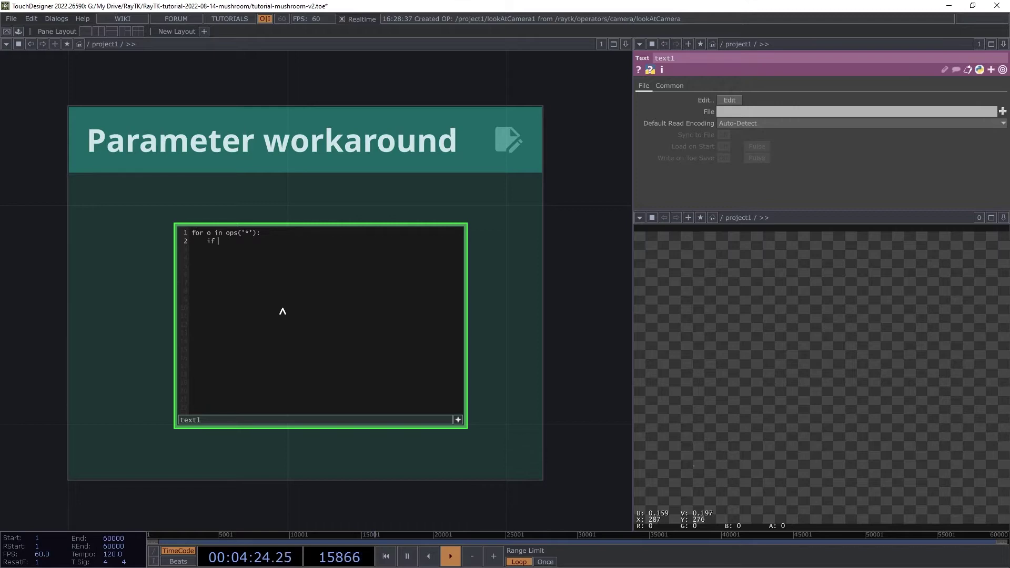
pyautogui.write('o.isCOMP')
pyautogui.write(':         ')
pyautogui.write('o.showCustomOnly')
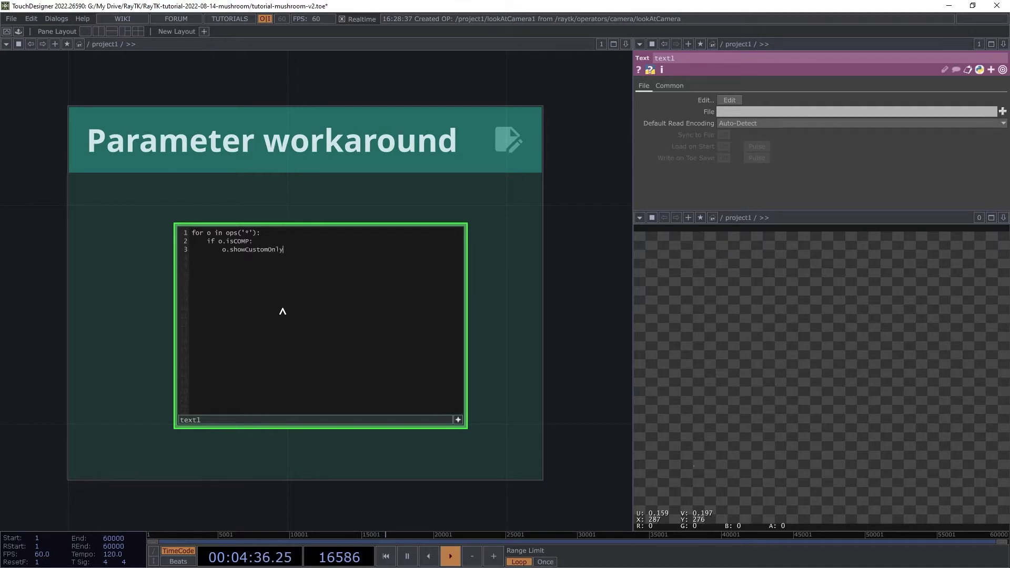
pyautogui.write(' = False')
pyautogui.rightClick(371, 295)
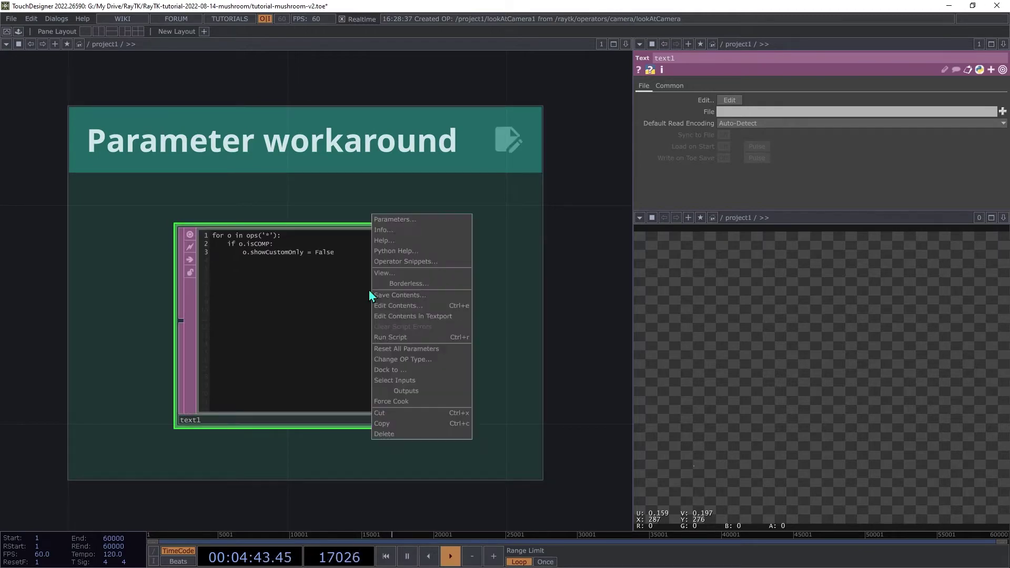
pyautogui.click(387, 338)
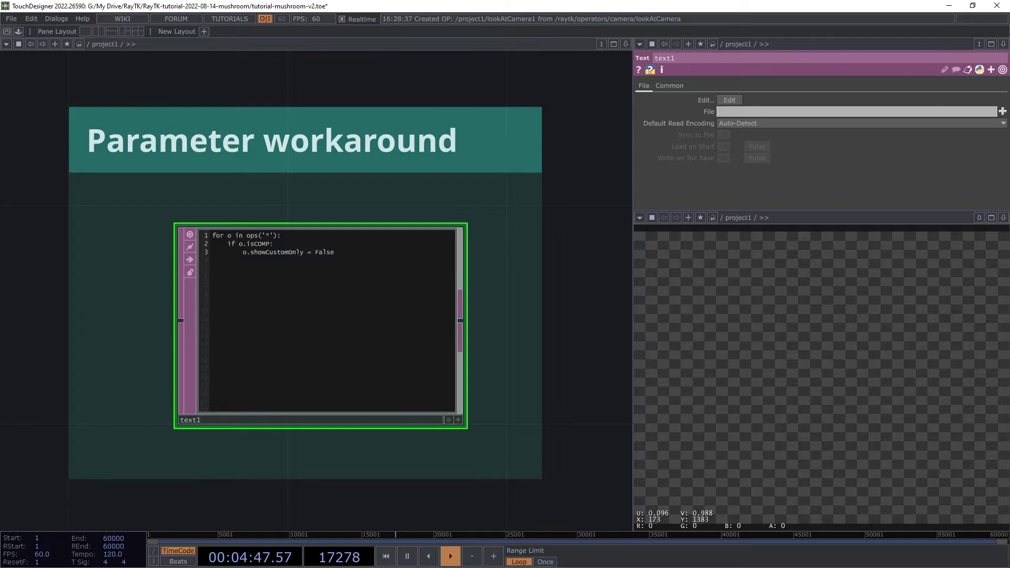
pyautogui.scroll(-3, 388, 340)
pyautogui.scroll(-3, 598, 395)
# Review raymarchRender3D and lookAtCamera1 parameters in a floating window, then close it and zoom out
pyautogui.click(542, 346)
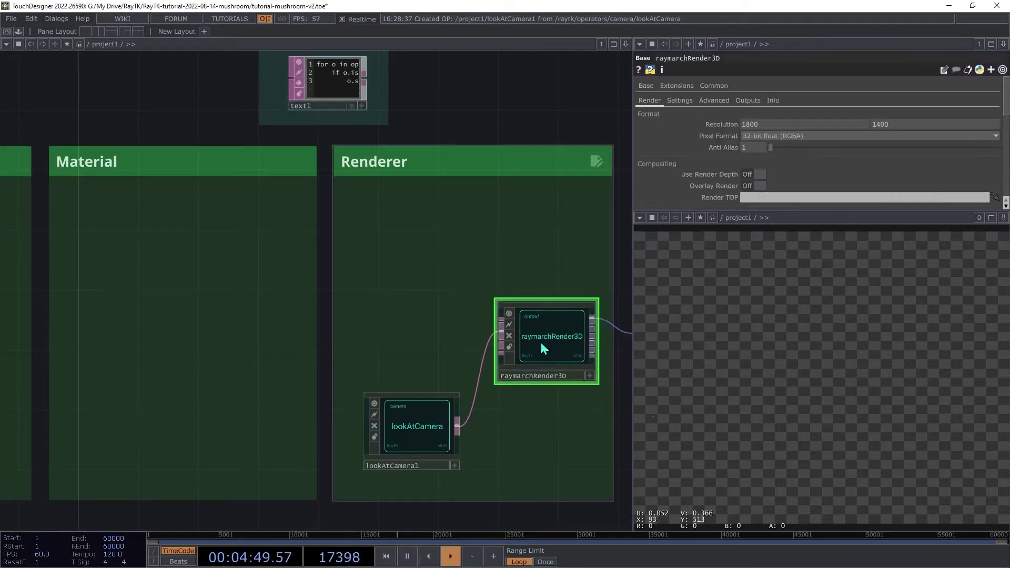
pyautogui.press('p')
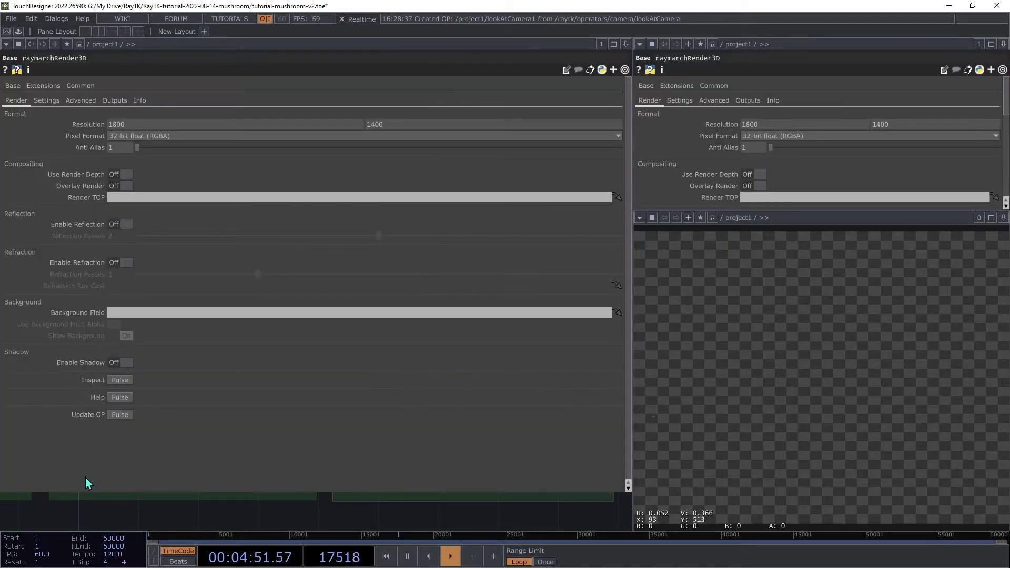
pyautogui.moveTo(4, 483); pyautogui.dragTo(422, 490)
pyautogui.moveTo(509, 497); pyautogui.dragTo(510, 496)
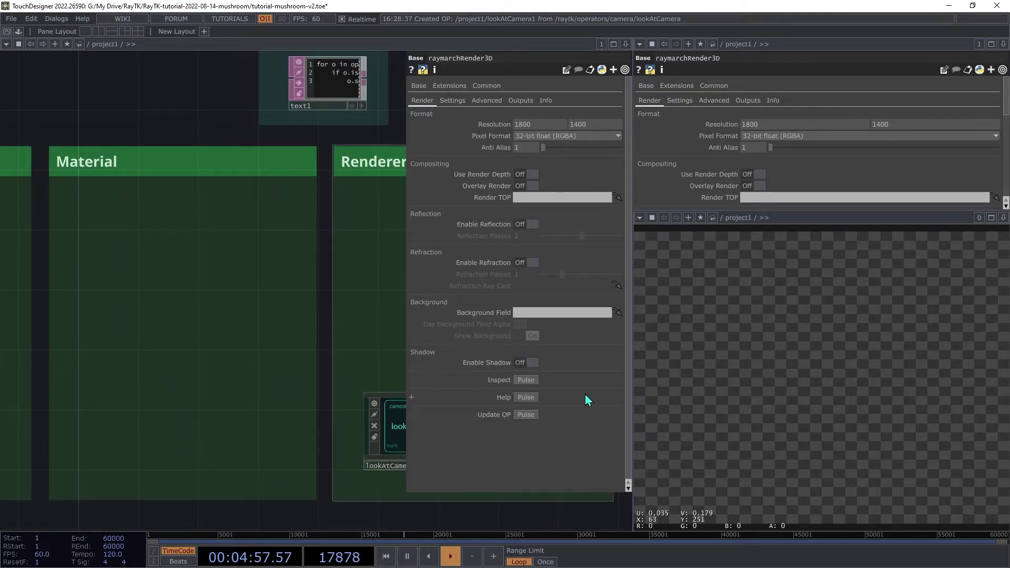
pyautogui.click(392, 423)
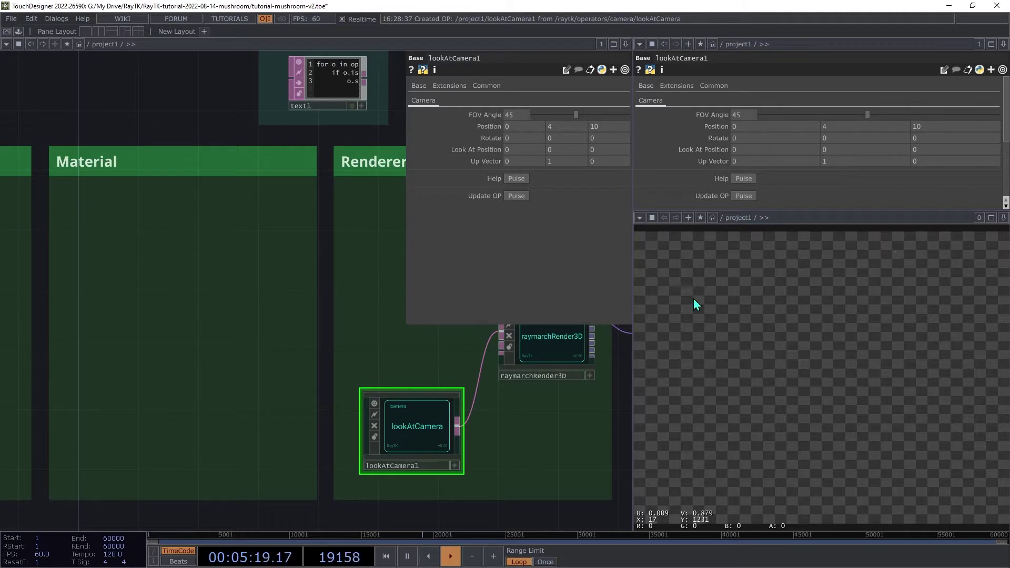
pyautogui.press('p')
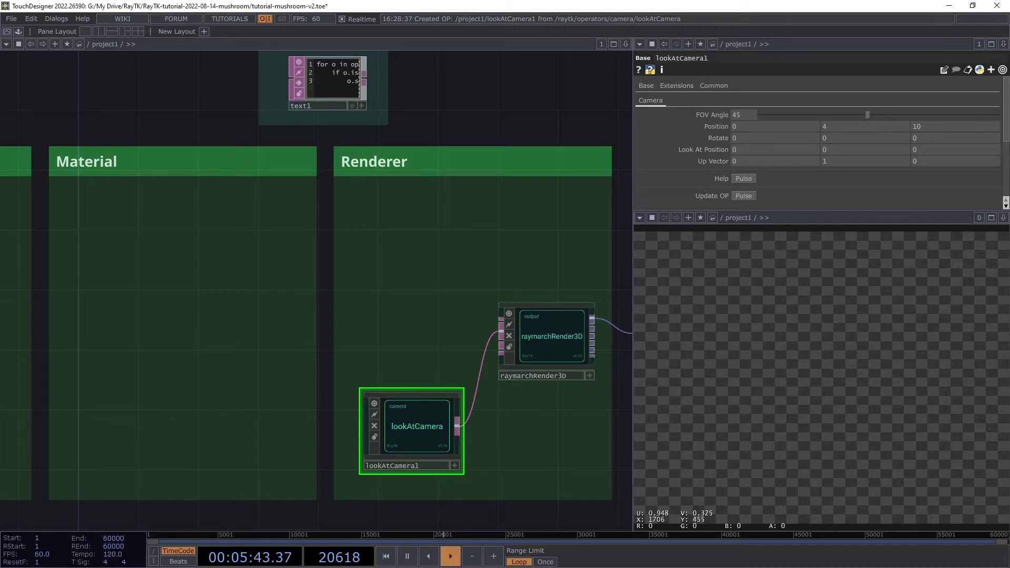
pyautogui.scroll(-5, 628, 270)
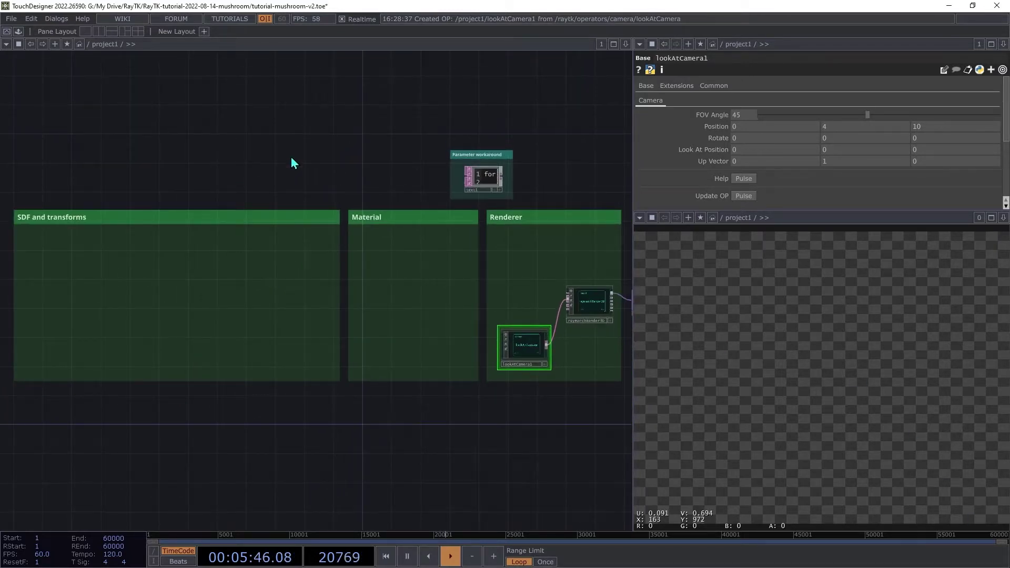
# Add a boxSdf operator and wire it into raymarchRender3D, rendering a pink box
pyautogui.hotkey('alt', 'r')
pyautogui.write('box')
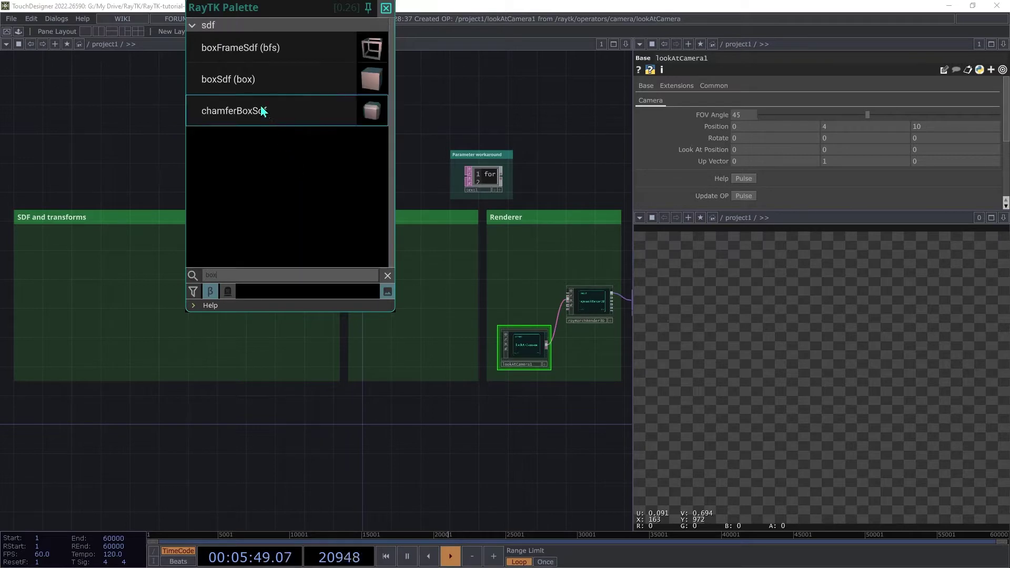
pyautogui.click(248, 80)
pyautogui.moveTo(335, 288); pyautogui.dragTo(101, 287)
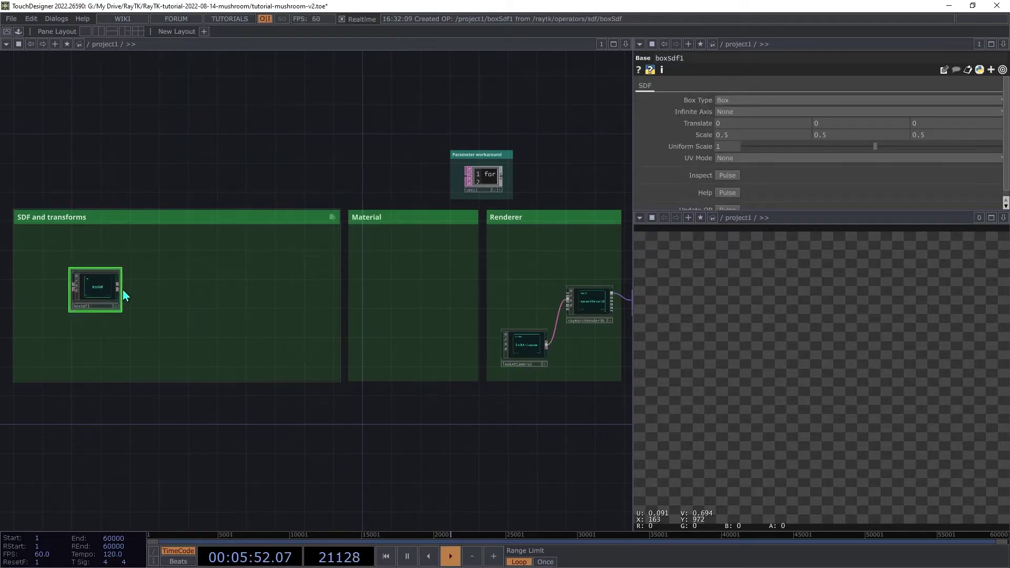
pyautogui.click(122, 288)
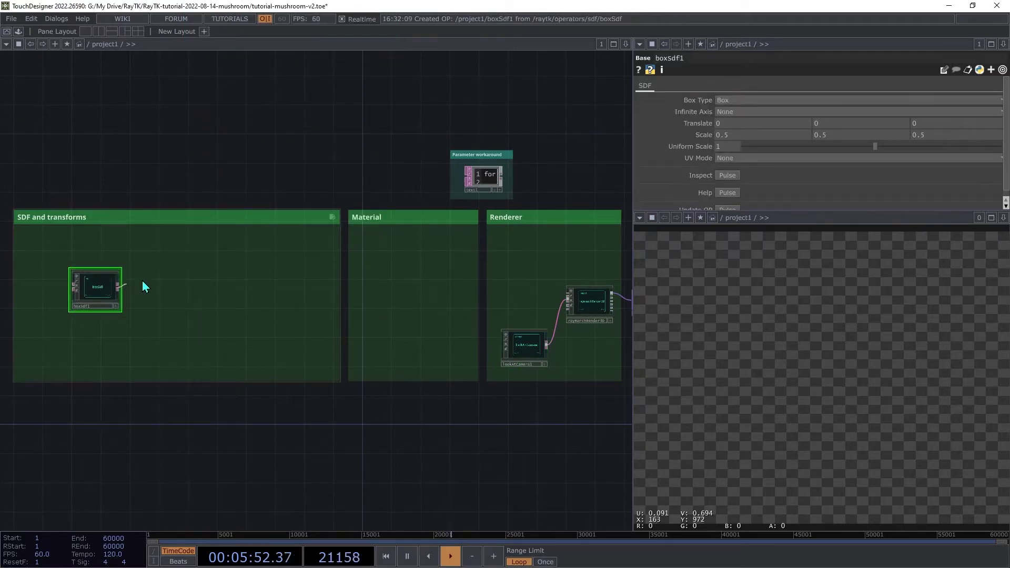
pyautogui.click(561, 296)
pyautogui.moveTo(96, 297); pyautogui.dragTo(53, 305)
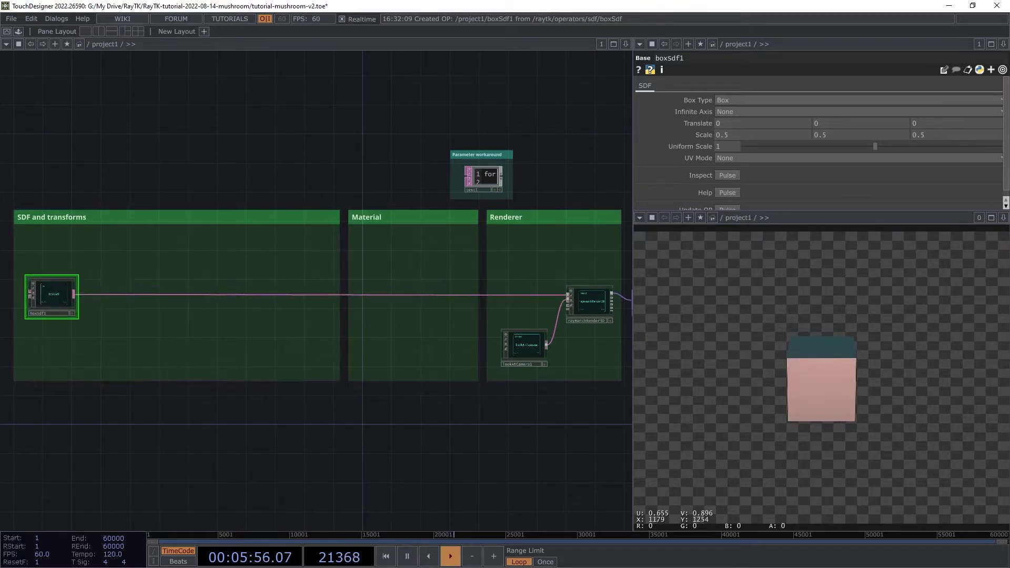
# Add an iteratedTransform operator and feed boxSdf1's output into it
pyautogui.scroll(5, 297, 258)
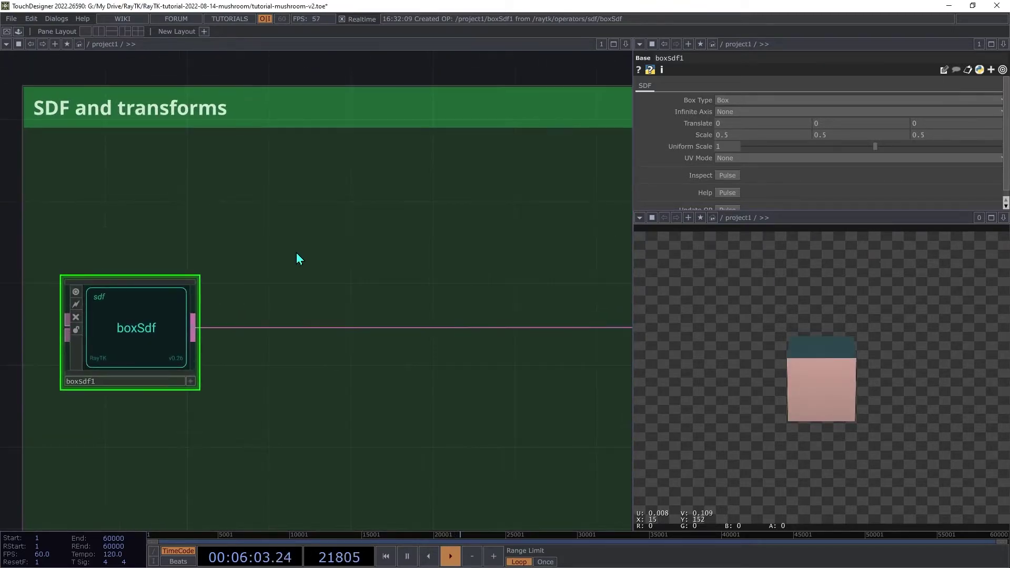
pyautogui.hotkey('alt', 'r')
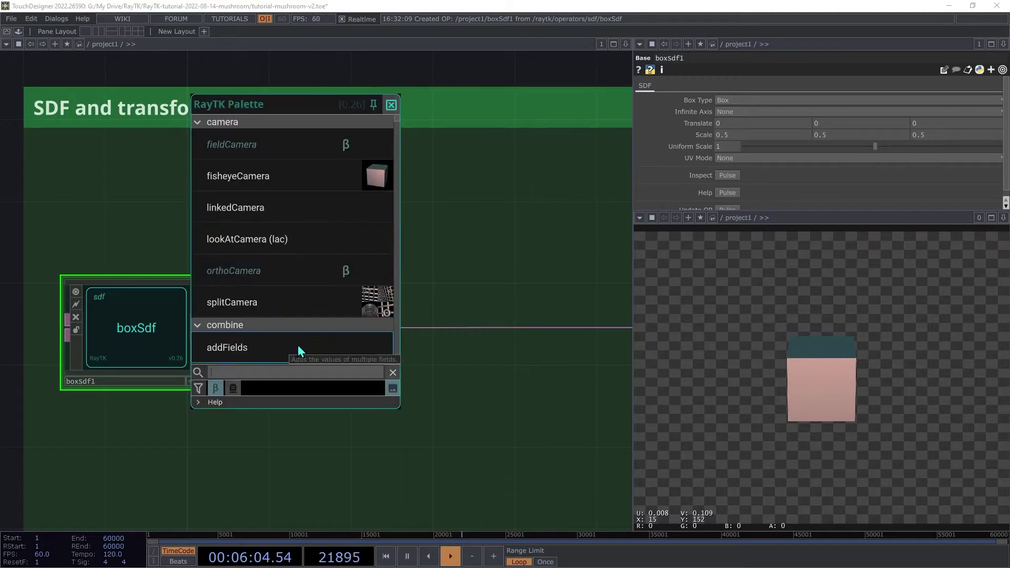
pyautogui.write('iter')
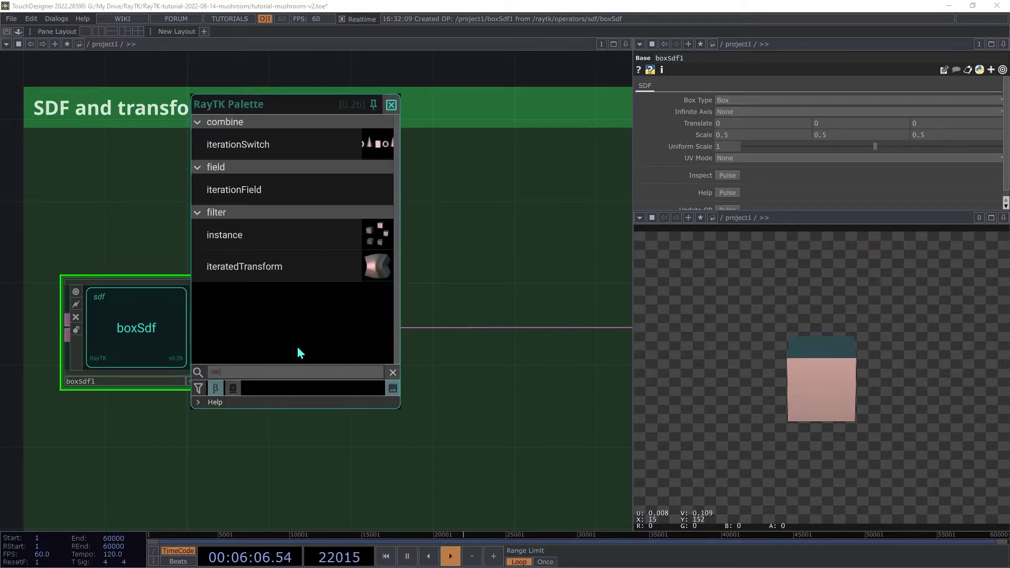
pyautogui.click(254, 272)
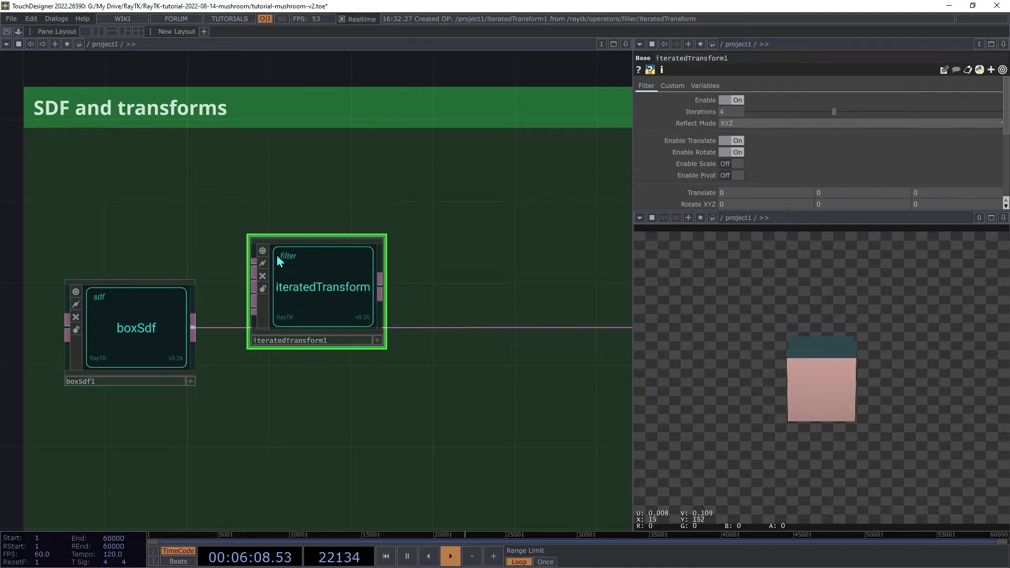
pyautogui.moveTo(277, 255); pyautogui.dragTo(194, 329)
pyautogui.moveTo(402, 329); pyautogui.dragTo(505, 331)
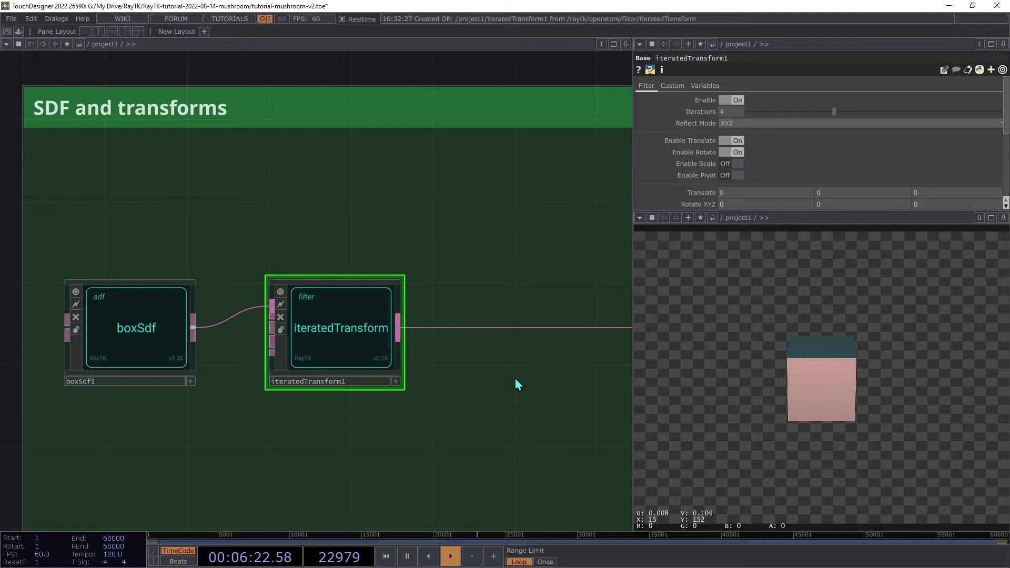
# Set iteratedTransform1's Rotate XYZ to 8, 200, 10 for a faceted dome
pyautogui.middleClick(786, 205)
pyautogui.moveTo(787, 205); pyautogui.dragTo(776, 186, button='middle')
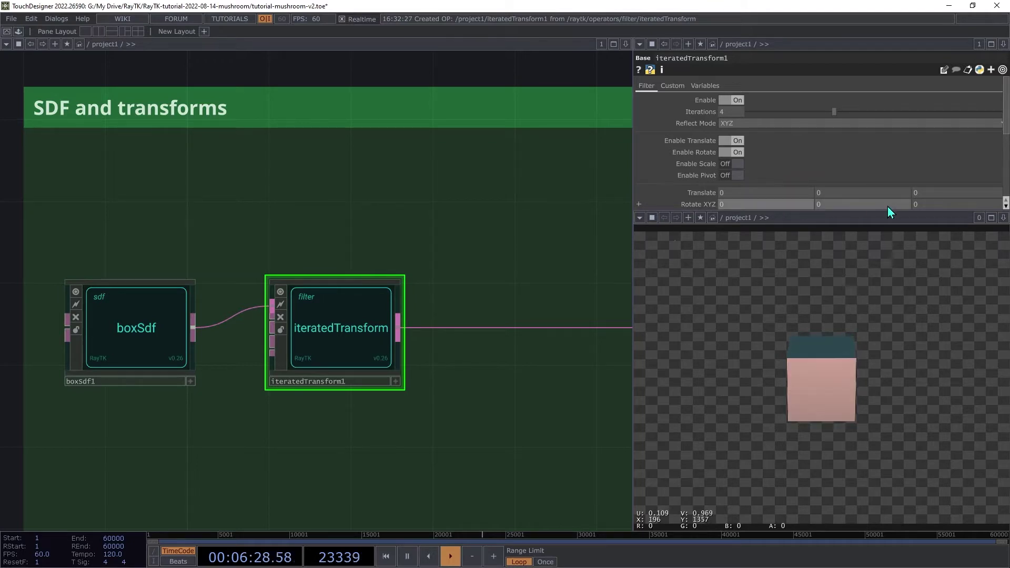
pyautogui.middleClick(889, 206)
pyautogui.moveTo(889, 206); pyautogui.dragTo(889, 193, button='middle')
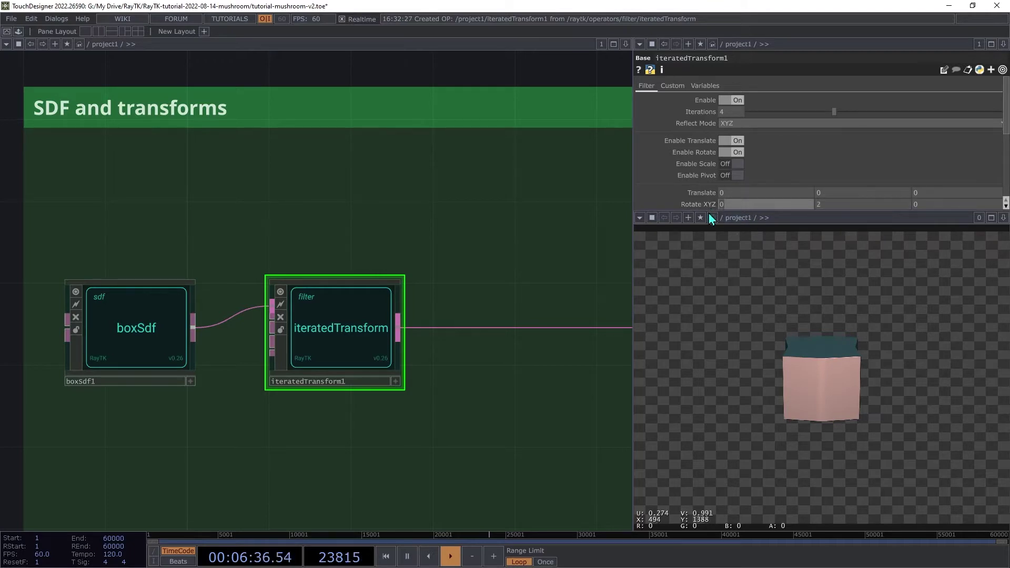
pyautogui.press('Tab')
pyautogui.write('200')
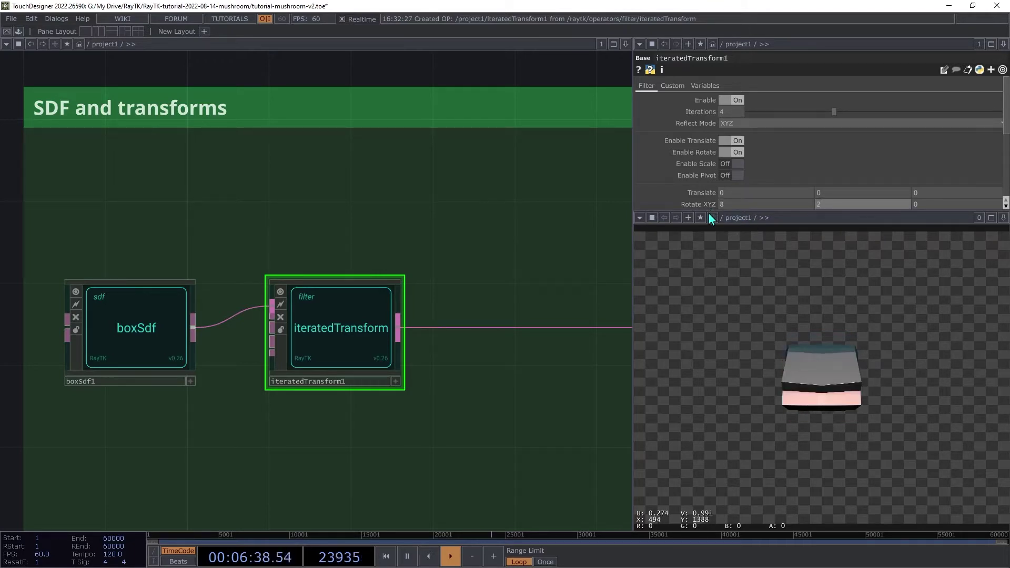
pyautogui.press('Tab')
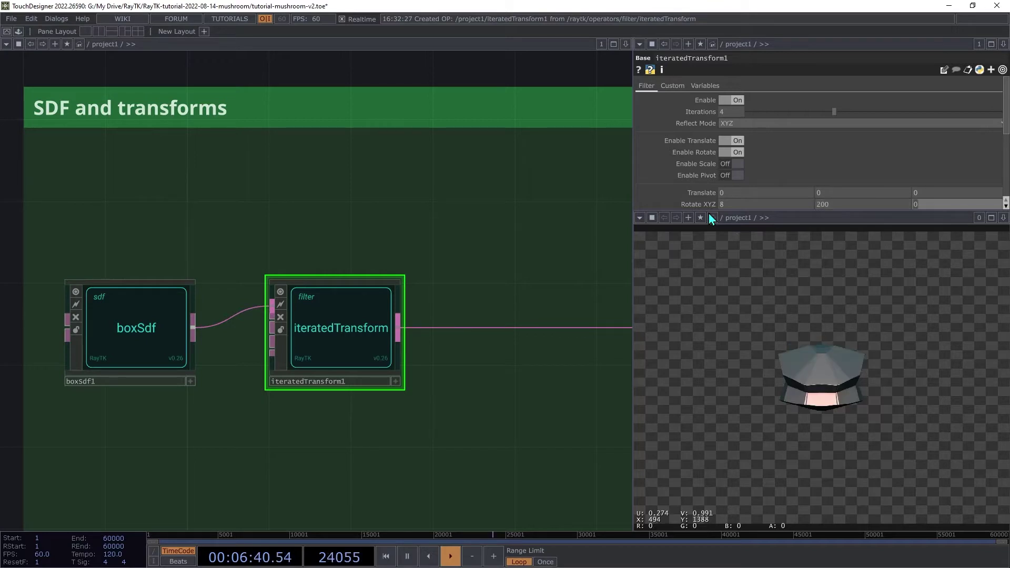
pyautogui.write('10')
pyautogui.press('Tab')
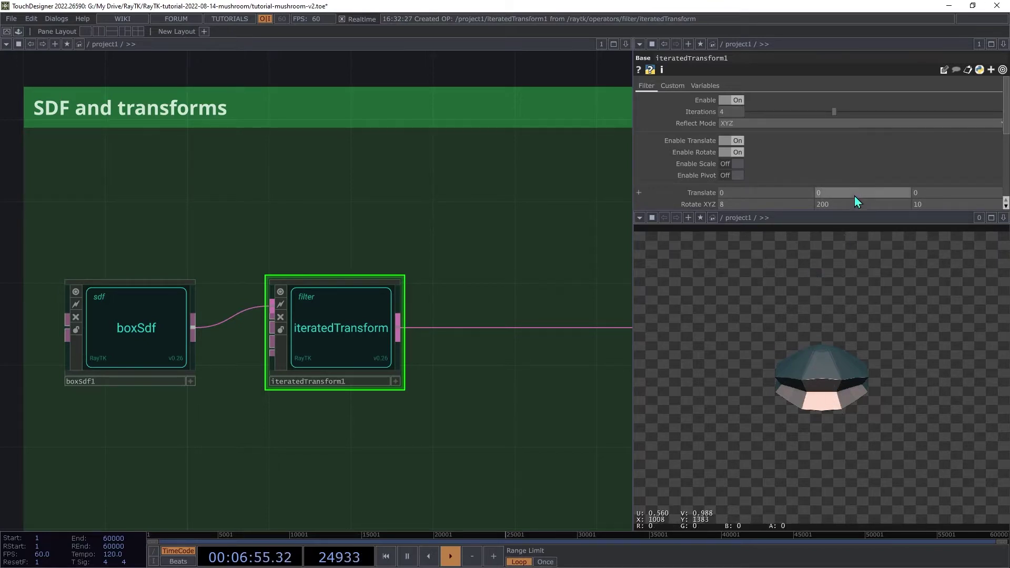
# Set iteratedTransform1's Translate Y to 0.2 and Iterations to 10
pyautogui.moveTo(855, 194)
pyautogui.mouseDown(button='middle')
pyautogui.moveTo(876, 179)
pyautogui.moveTo(855, 194)
pyautogui.mouseUp(button='middle')
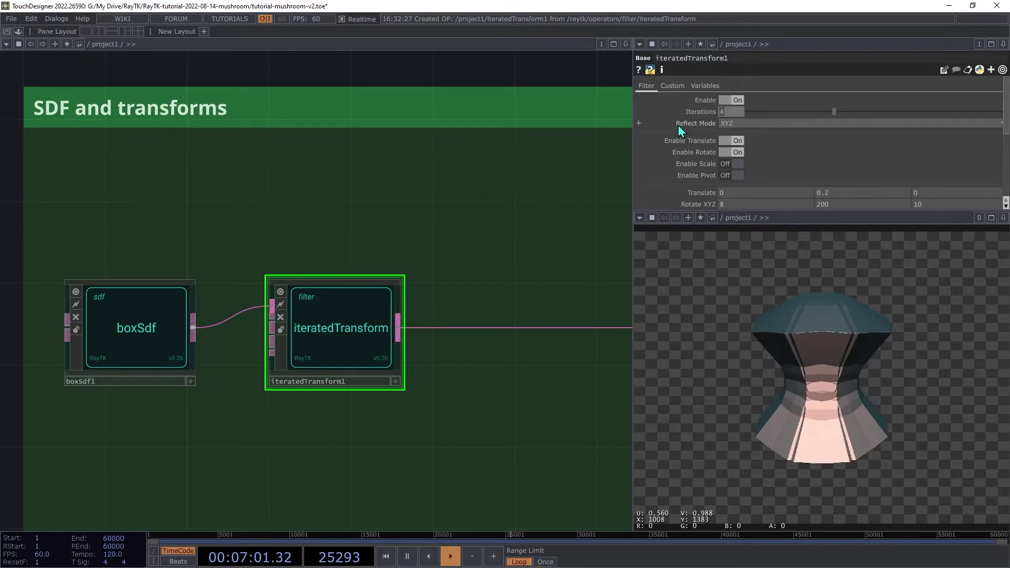
pyautogui.write('10')
pyautogui.press('Return')
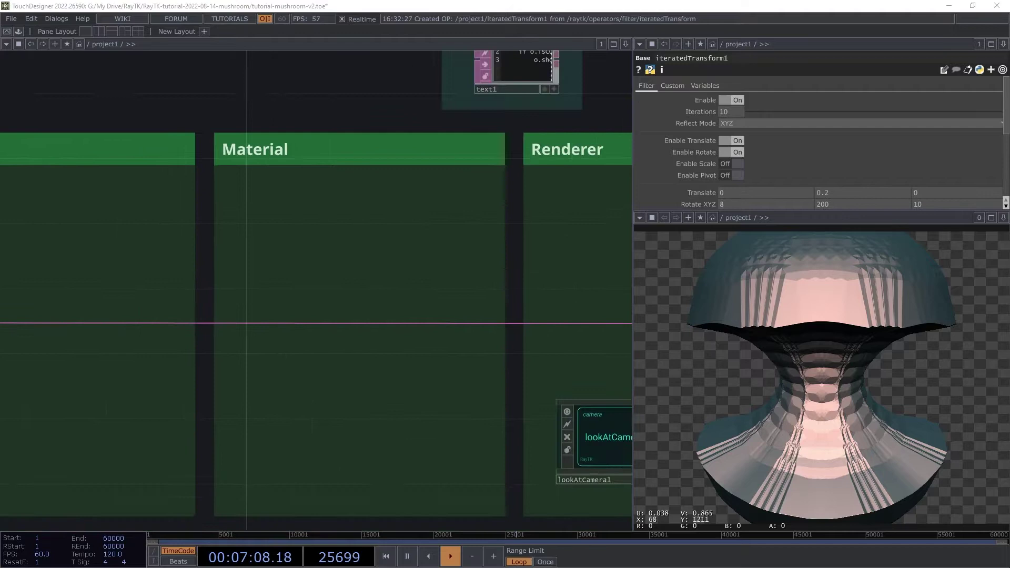
pyautogui.click(412, 427)
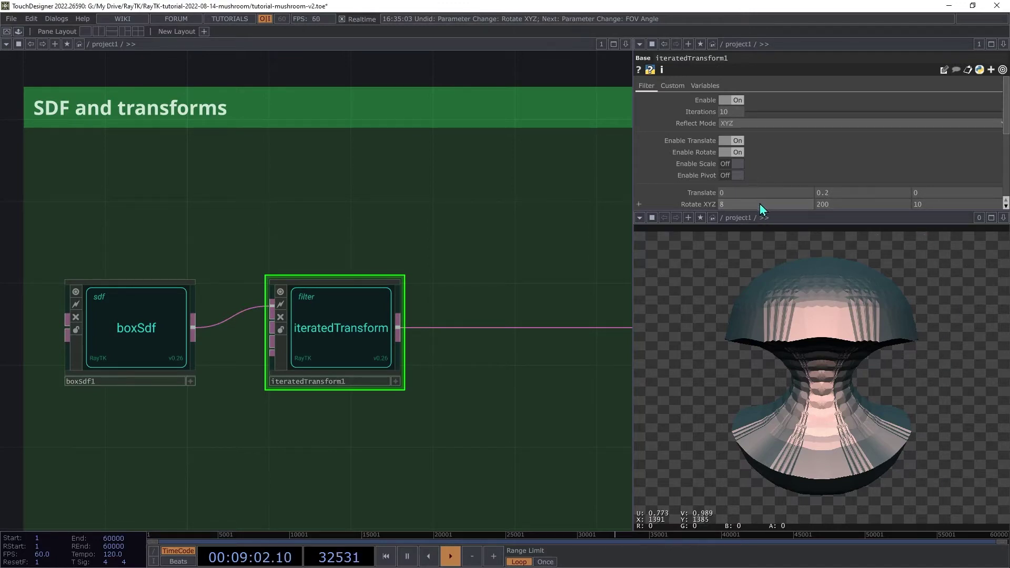
# Insert a rotate operator between boxSdf1 and iteratedTransform1, moving iteratedTransform1 right for room
pyautogui.moveTo(759, 202)
pyautogui.mouseDown(button='middle')
pyautogui.moveTo(760, 194)
pyautogui.moveTo(760, 204)
pyautogui.mouseUp(button='middle')
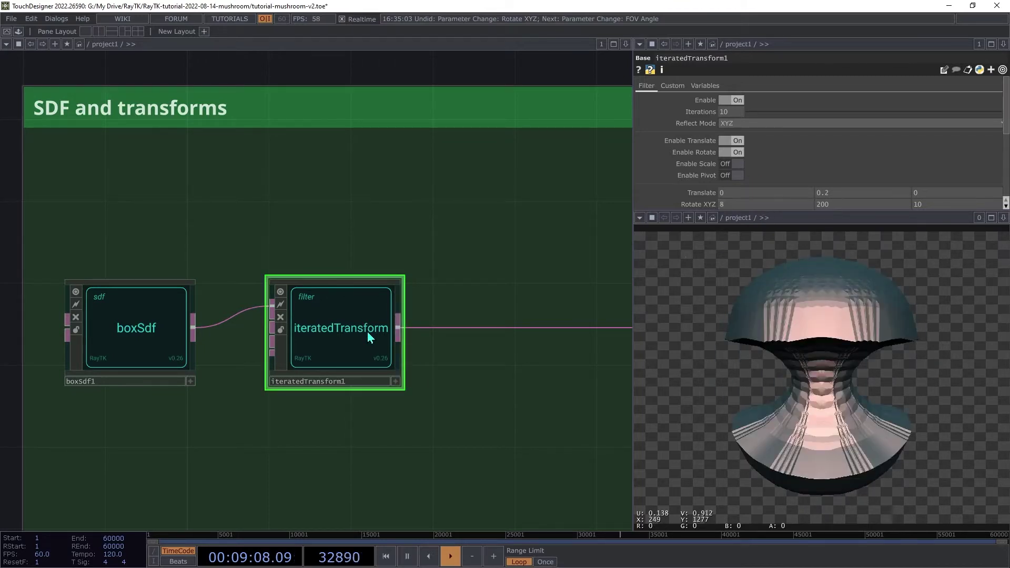
pyautogui.moveTo(352, 336); pyautogui.dragTo(480, 335)
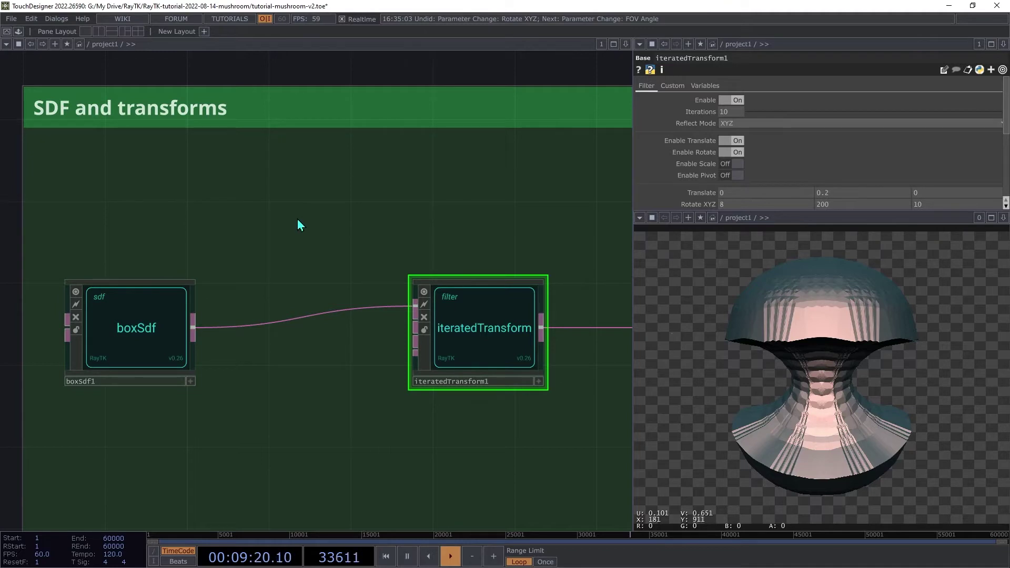
pyautogui.hotkey('alt', 'r')
pyautogui.write('rot')
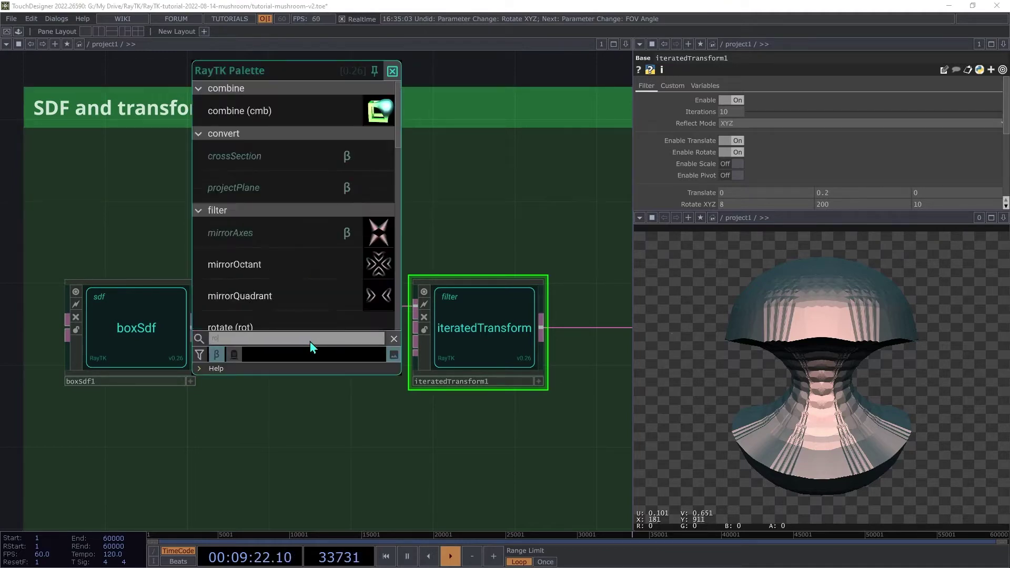
pyautogui.click(286, 123)
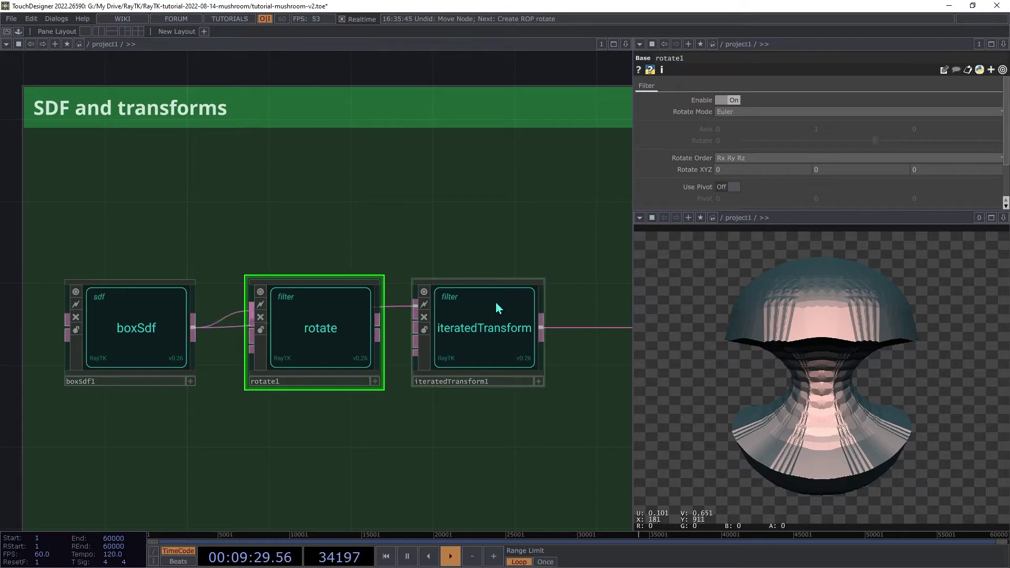
pyautogui.moveTo(414, 306); pyautogui.dragTo(398, 338)
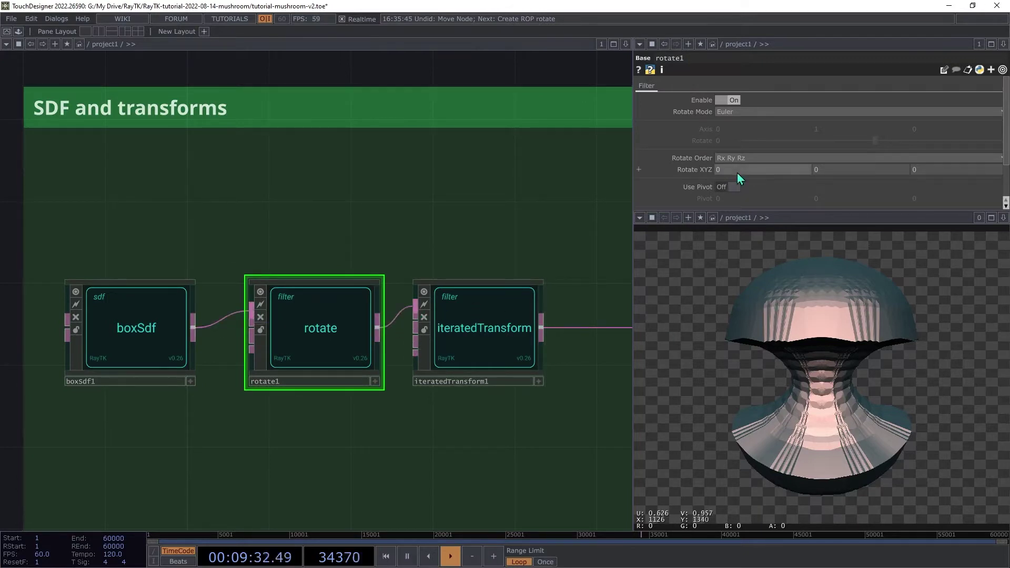
# Set the rotate's Rotate XYZ to 20, 20, 0
pyautogui.moveTo(737, 172); pyautogui.dragTo(740, 151, button='middle')
pyautogui.moveTo(847, 169); pyautogui.dragTo(847, 148, button='middle')
pyautogui.moveTo(917, 169); pyautogui.dragTo(932, 151, button='middle')
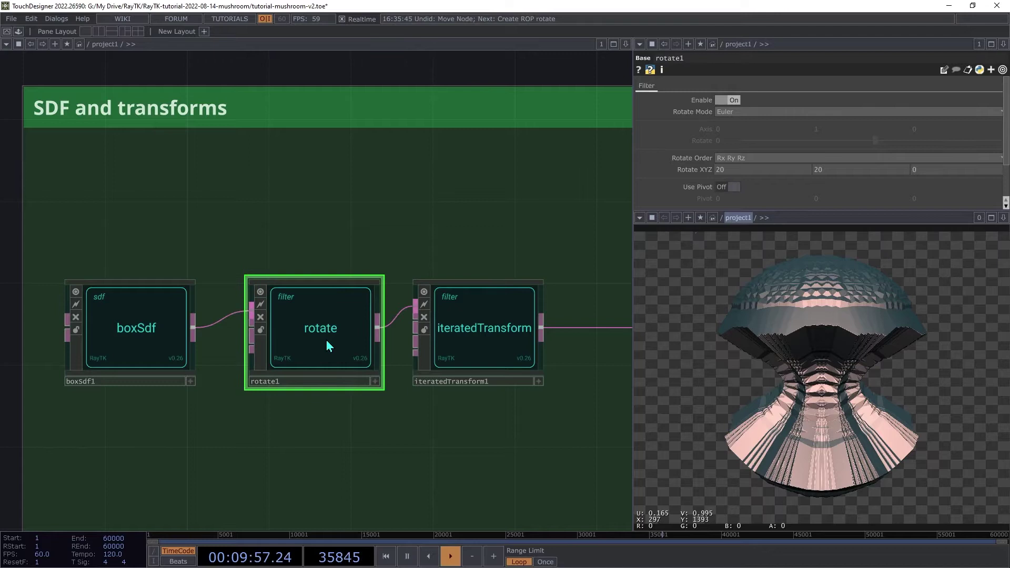
# Animate rotate1's Rotate XYZ with speed, placing the speedGenerator and rotate1_Rot_vals nodes
pyautogui.rightClick(299, 273)
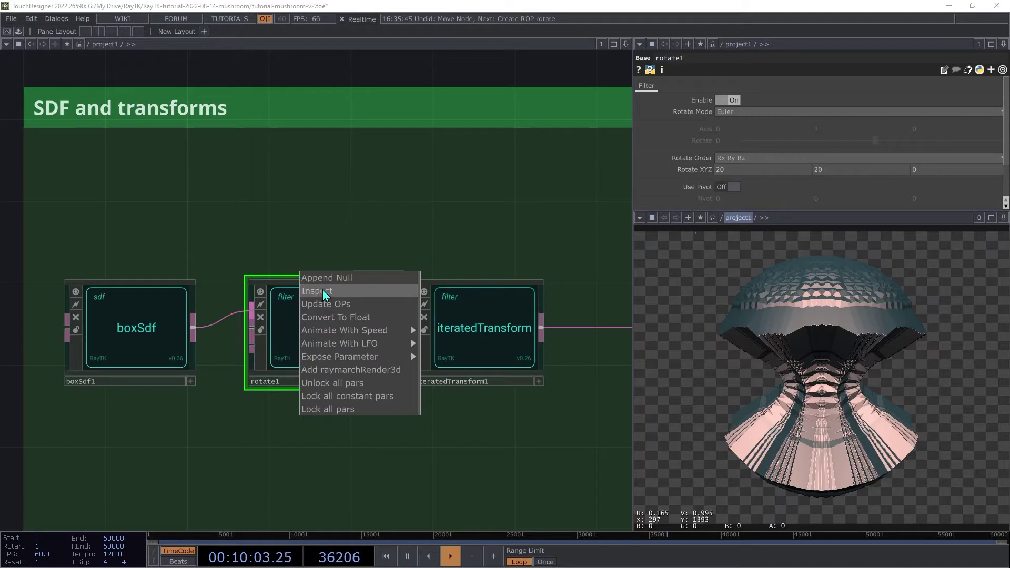
pyautogui.moveTo(356, 331)
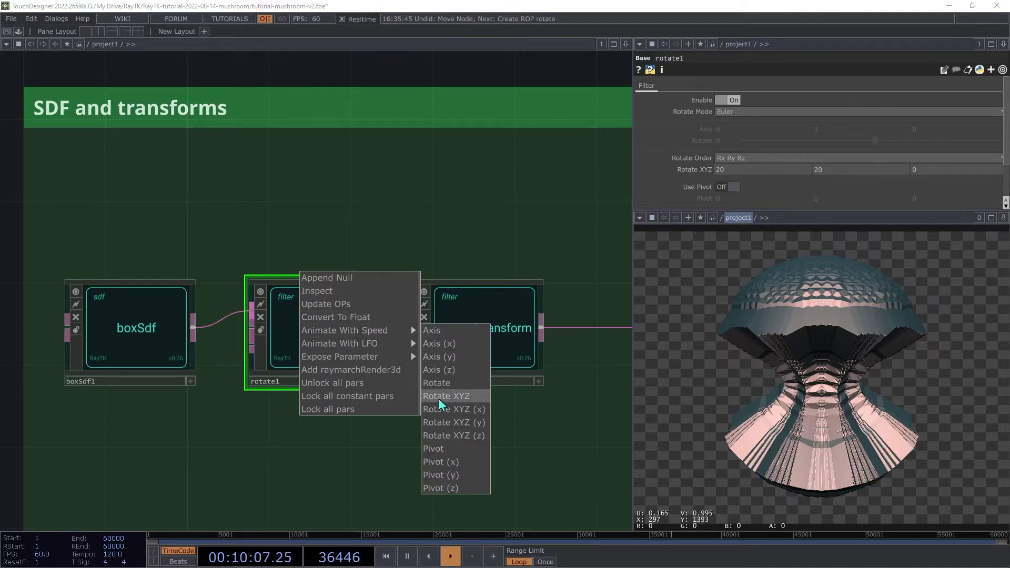
pyautogui.click(457, 401)
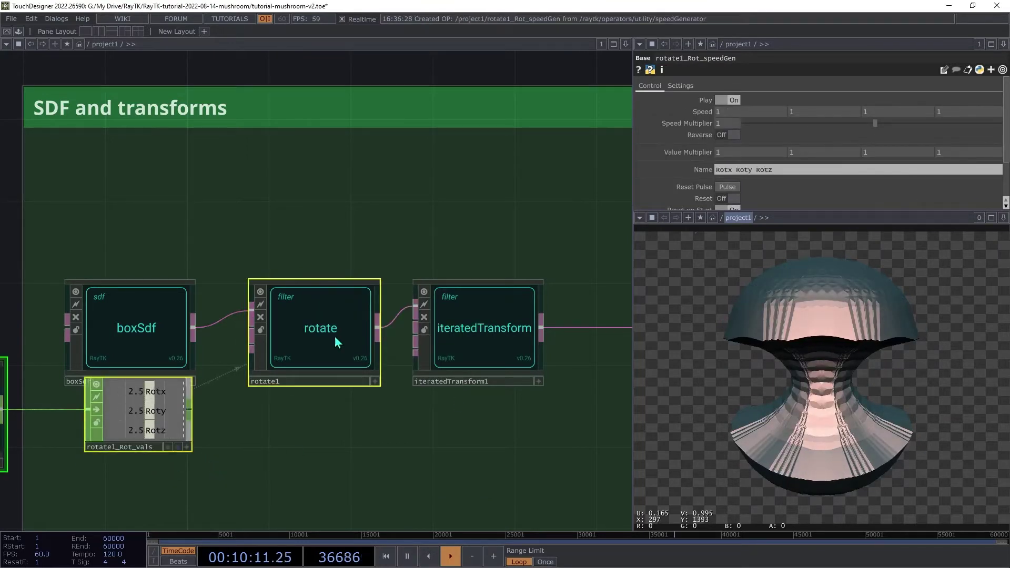
pyautogui.click(345, 130)
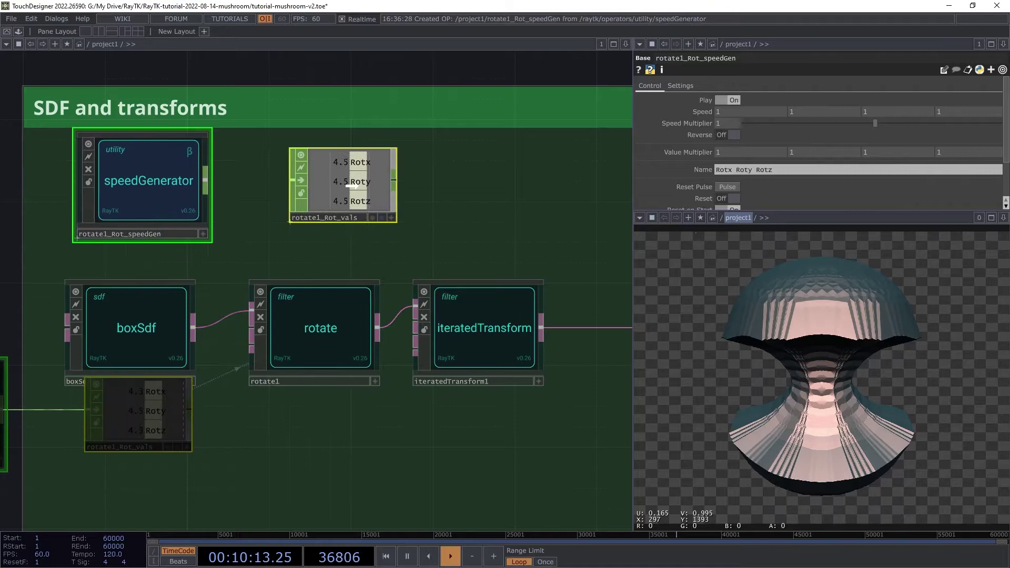
pyautogui.click(316, 353)
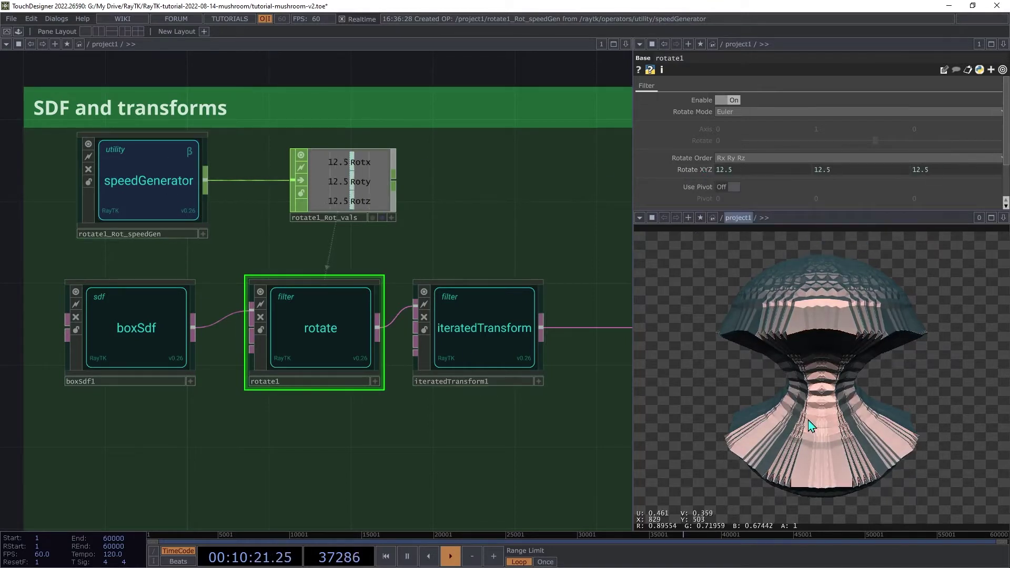
pyautogui.click(175, 195)
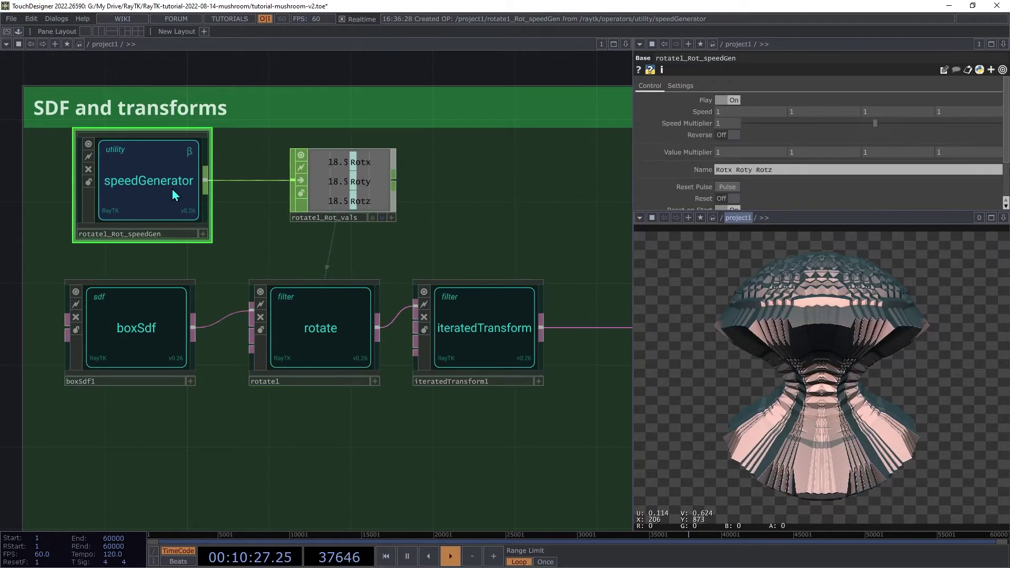
# Set the speed generator's Value Multiplier to 30 on all three axes
pyautogui.click(759, 152)
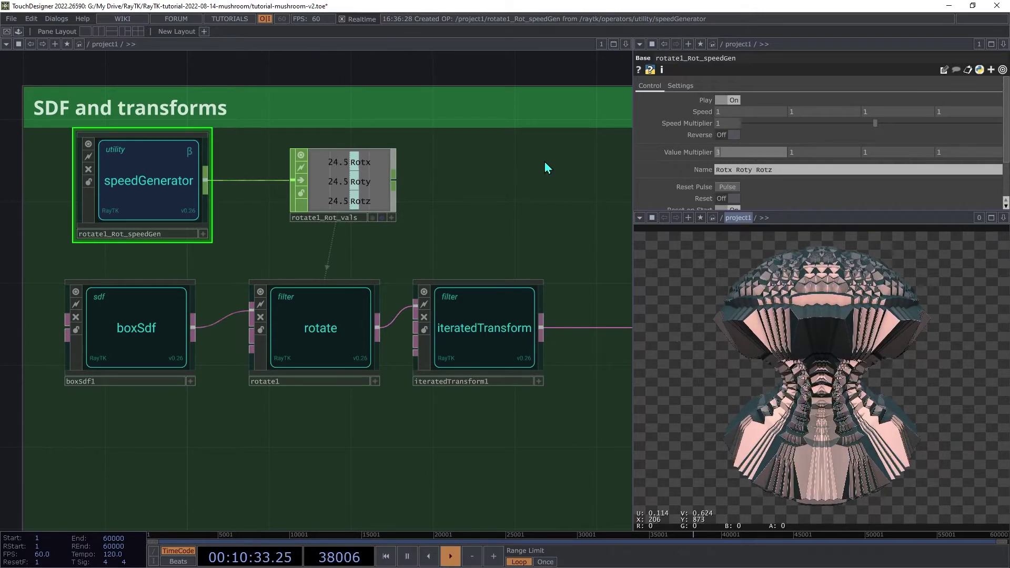
pyautogui.press('Tab')
pyautogui.write('30')
pyautogui.press('Tab')
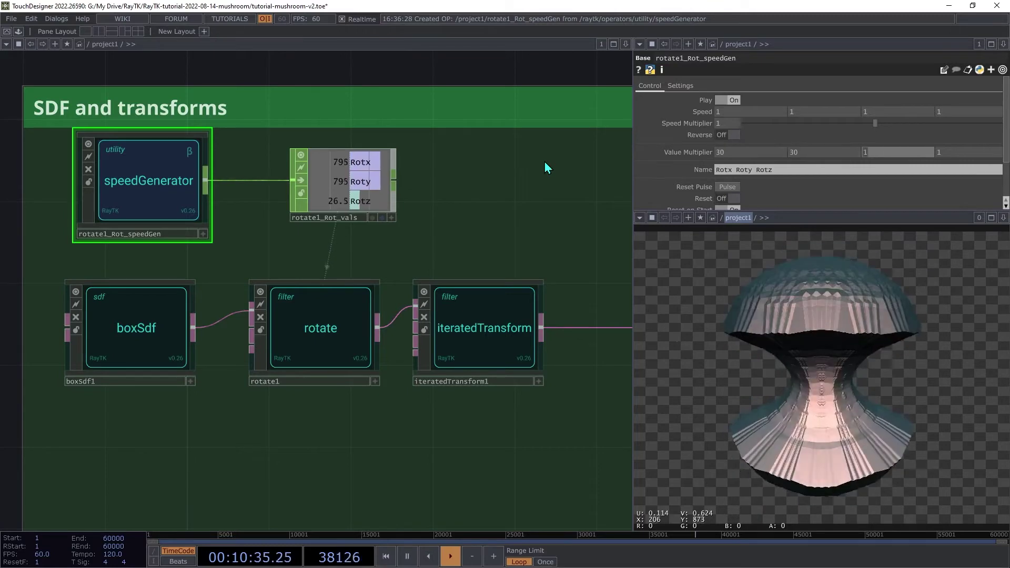
pyautogui.write('30')
pyautogui.press('Tab')
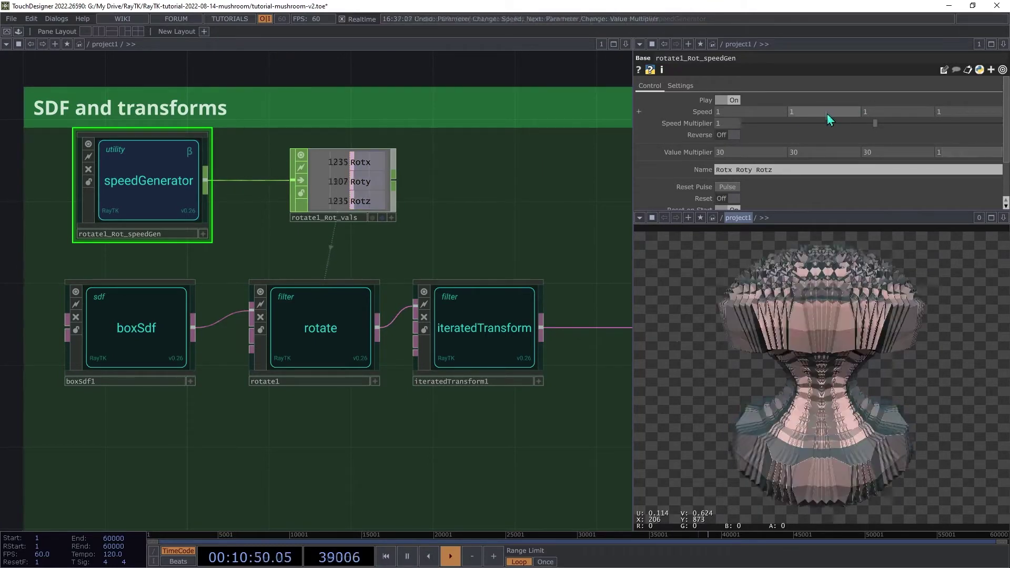
# Set the per-axis speeds to 1, -0.5 and 0.2
pyautogui.moveTo(830, 115)
pyautogui.mouseDown(button='middle')
pyautogui.moveTo(829, 101)
pyautogui.moveTo(815, 101)
pyautogui.moveTo(831, 115)
pyautogui.mouseUp(button='middle')
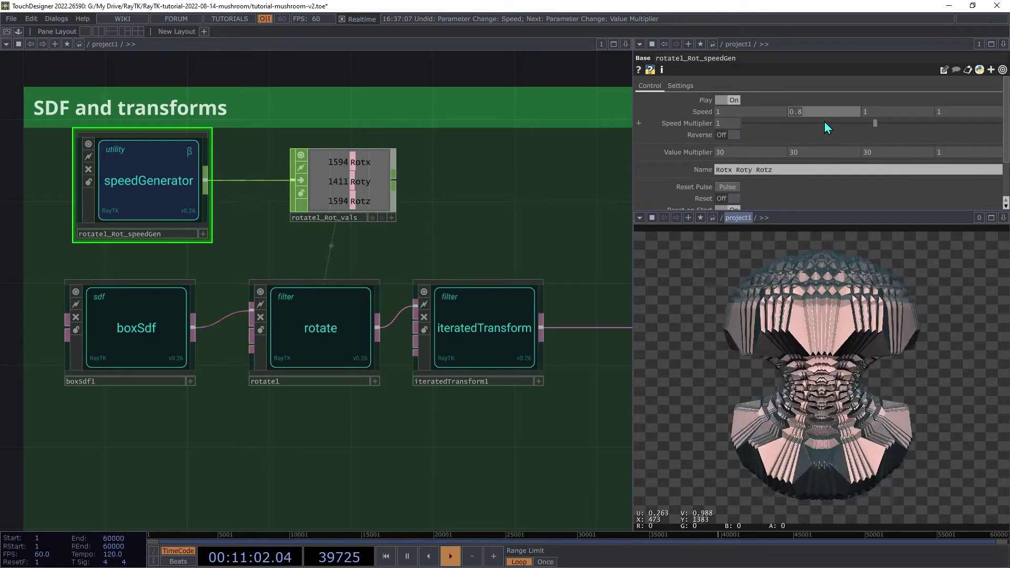
pyautogui.press('Tab')
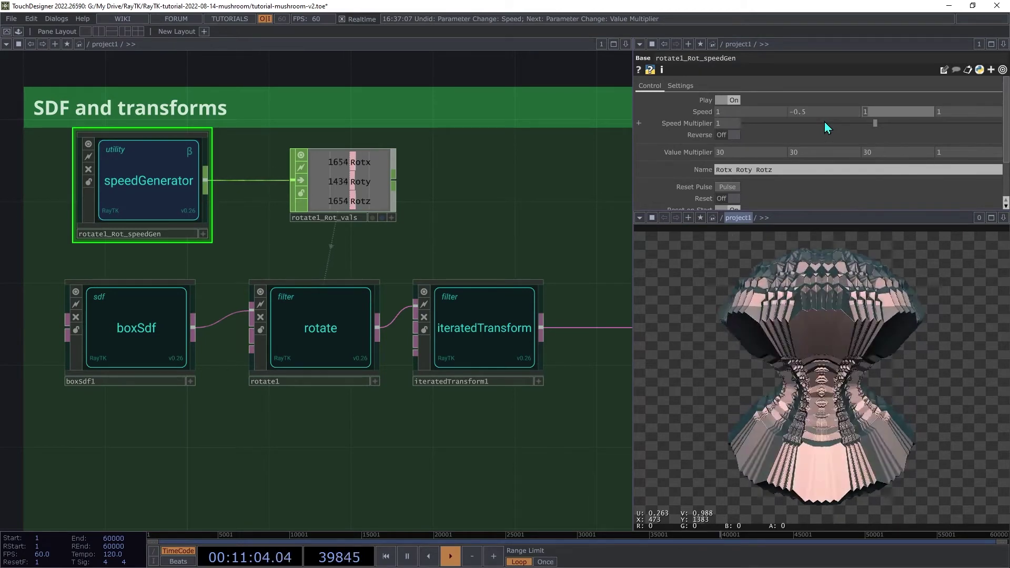
pyautogui.write('0.2')
pyautogui.press('Tab')
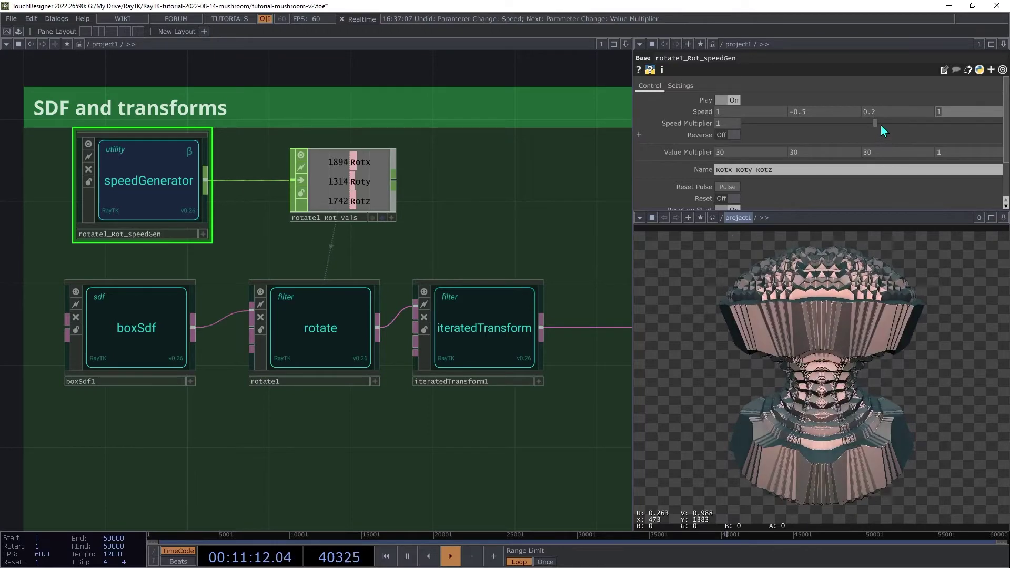
# Set the Speed Multiplier to 0.5
pyautogui.moveTo(881, 119); pyautogui.dragTo(796, 129)
pyautogui.click(742, 124)
pyautogui.write('0.5')
pyautogui.press('Return')
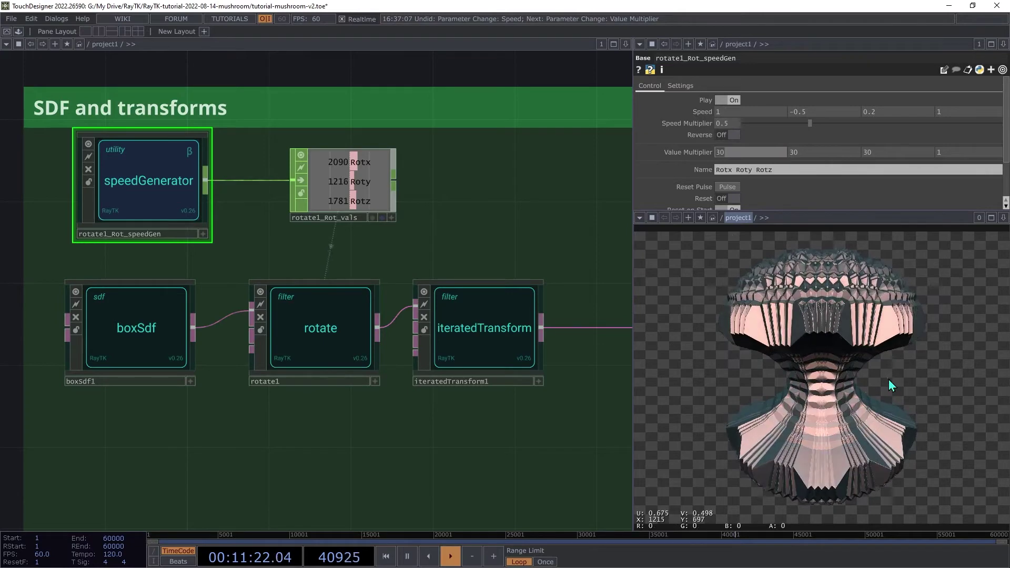
pyautogui.moveTo(526, 447); pyautogui.dragTo(193, 411)
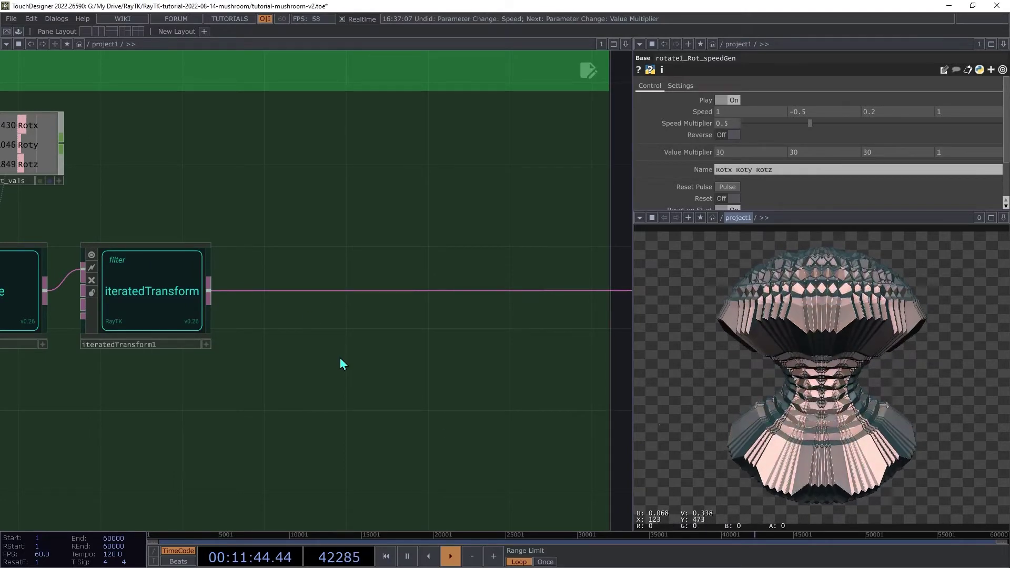
# Insert a round filter after iteratedTransform1, wire it onward, and set its Amount to 0.2
pyautogui.hotkey('alt', 'r')
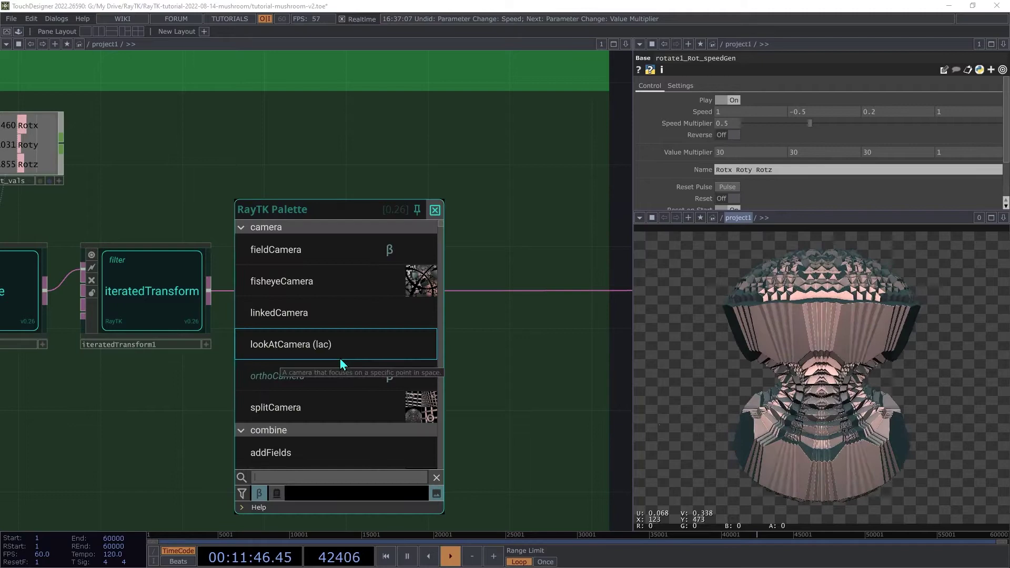
pyautogui.write('roun')
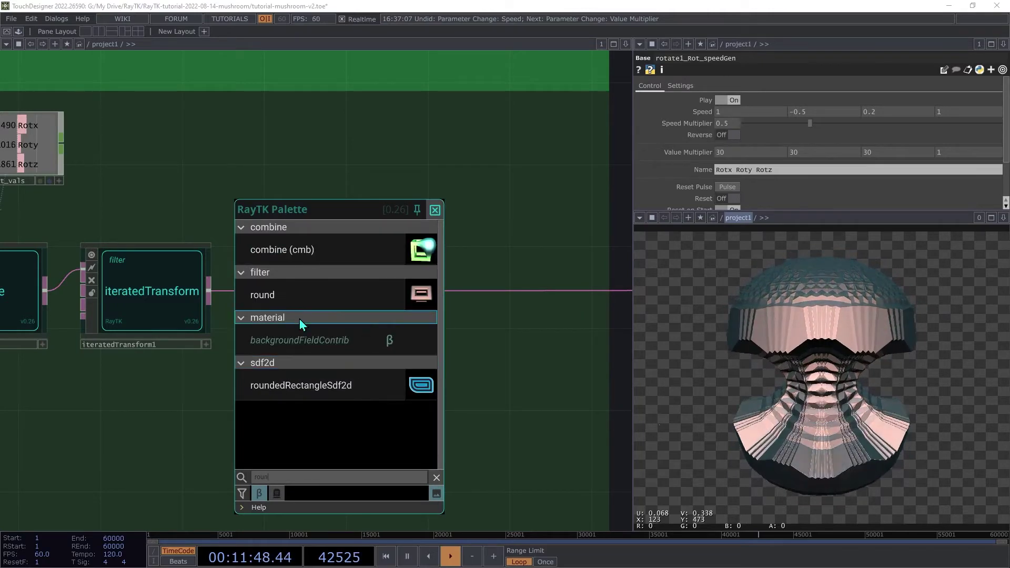
pyautogui.click(296, 296)
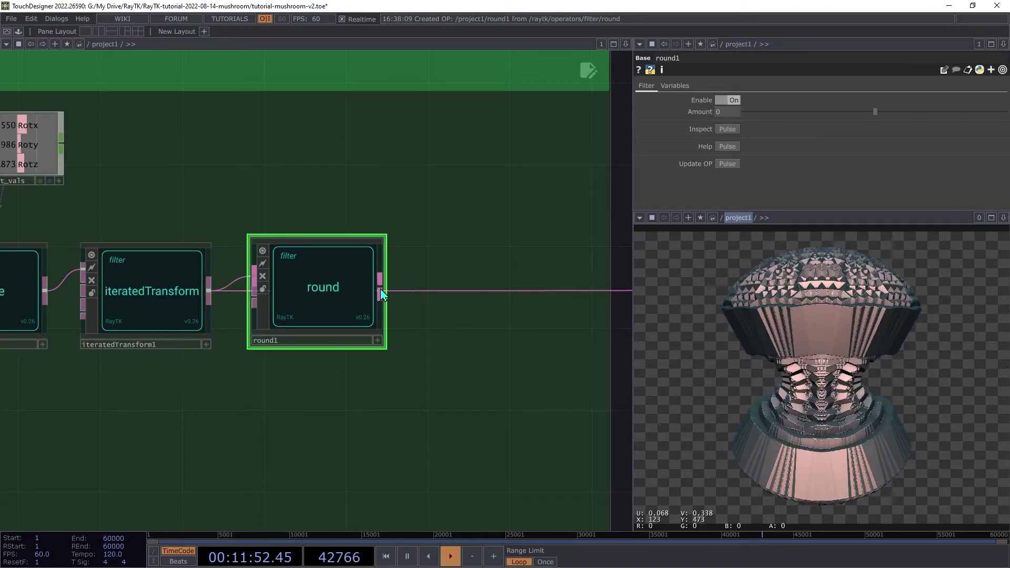
pyautogui.moveTo(381, 289); pyautogui.dragTo(449, 291)
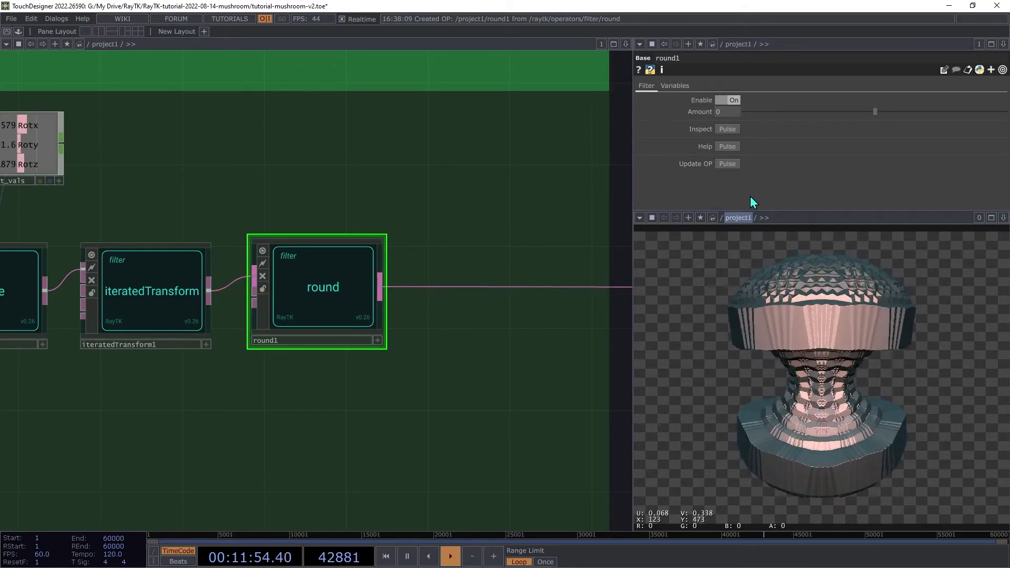
pyautogui.moveTo(877, 111); pyautogui.dragTo(909, 170)
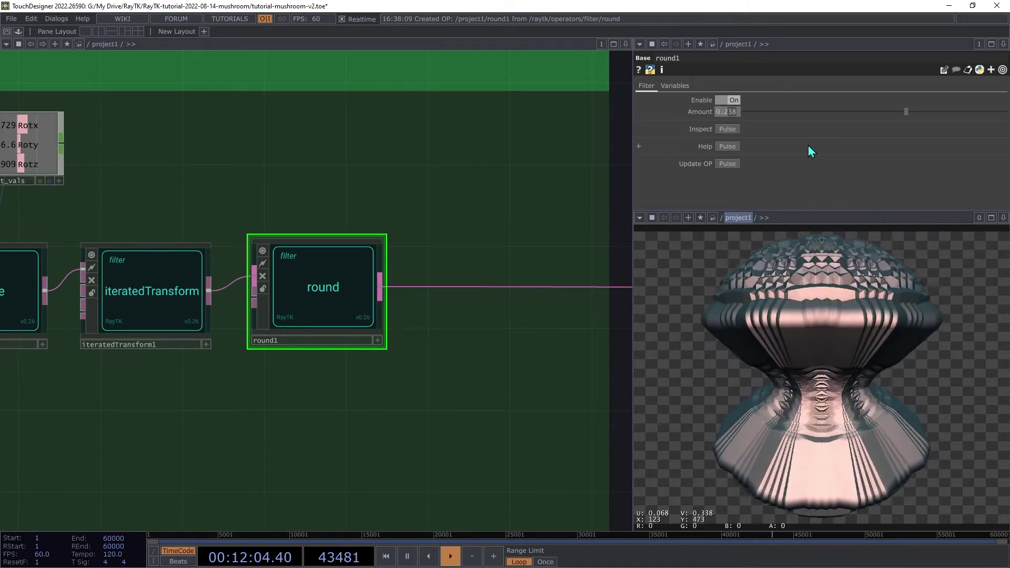
pyautogui.hotkey('ctrl', 'z')
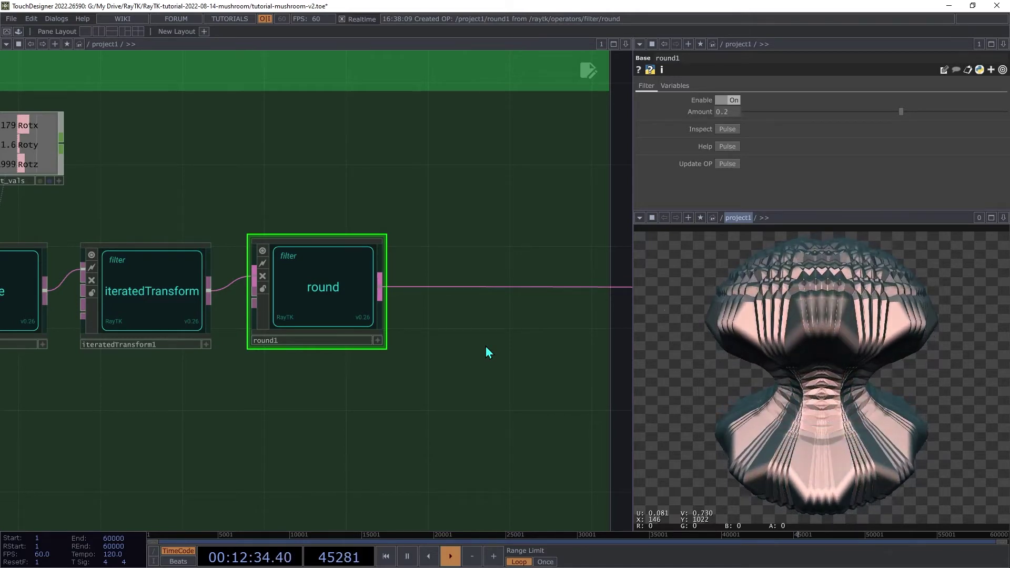
# Add a rotate2 filter after round1, rotating in Axis mode around 0, 1, 0
pyautogui.hotkey('alt', 'r')
pyautogui.write('rot')
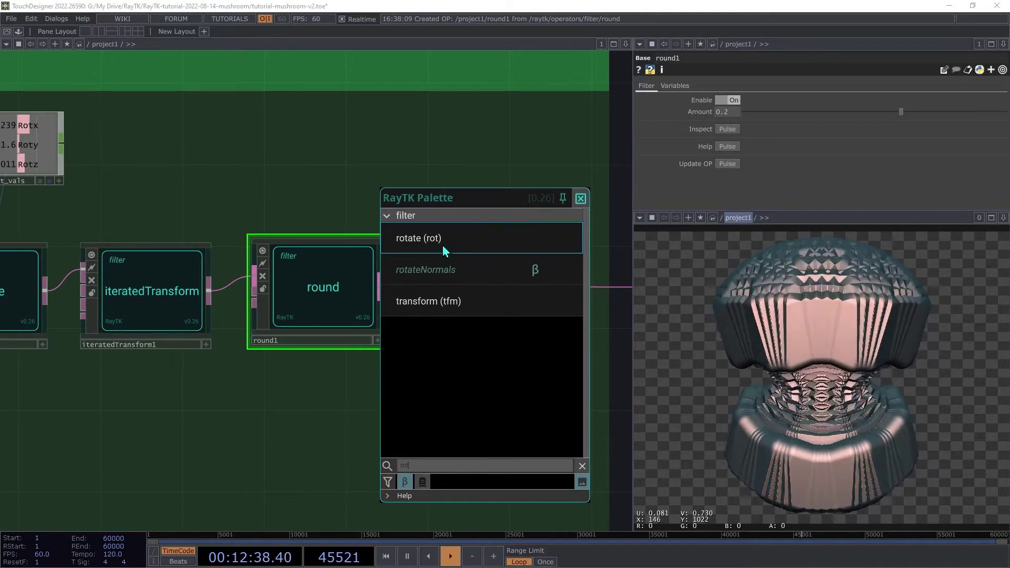
pyautogui.click(443, 248)
pyautogui.moveTo(349, 285); pyautogui.dragTo(486, 295)
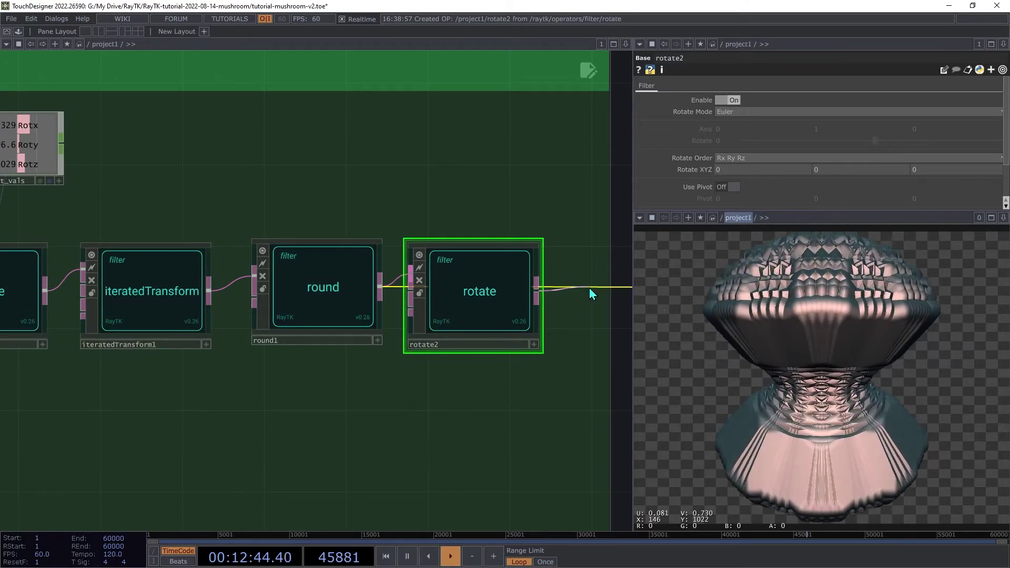
pyautogui.moveTo(488, 300); pyautogui.dragTo(503, 299)
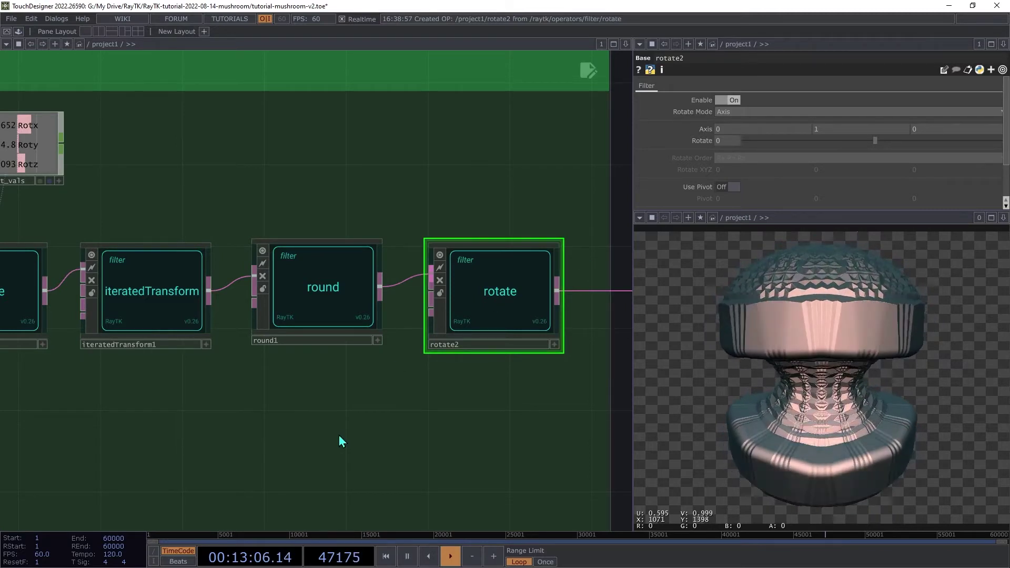
# Add a waveField operator below the chain and feed it into rotate2's rotate field
pyautogui.hotkey('alt', 'r')
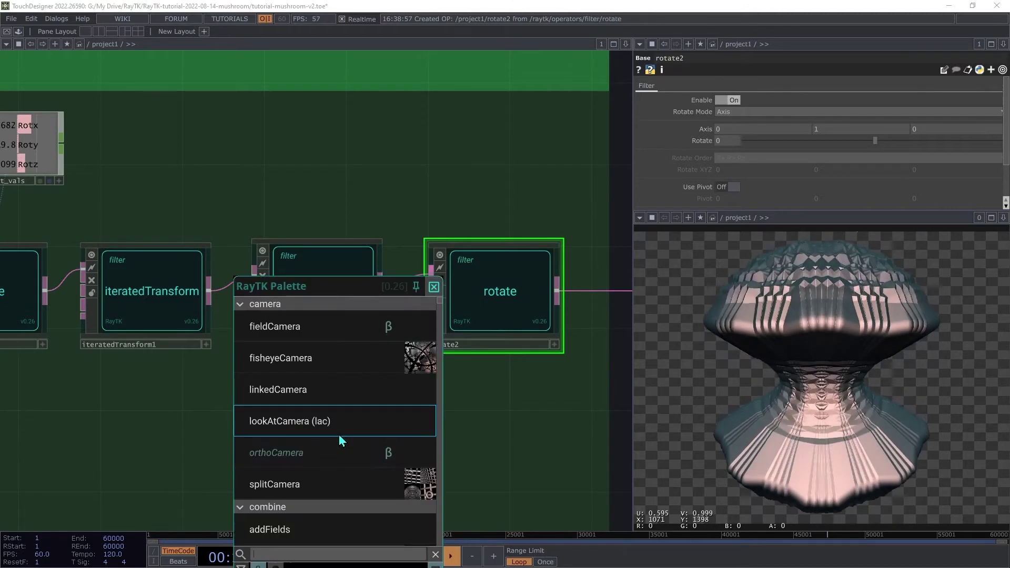
pyautogui.write('wave')
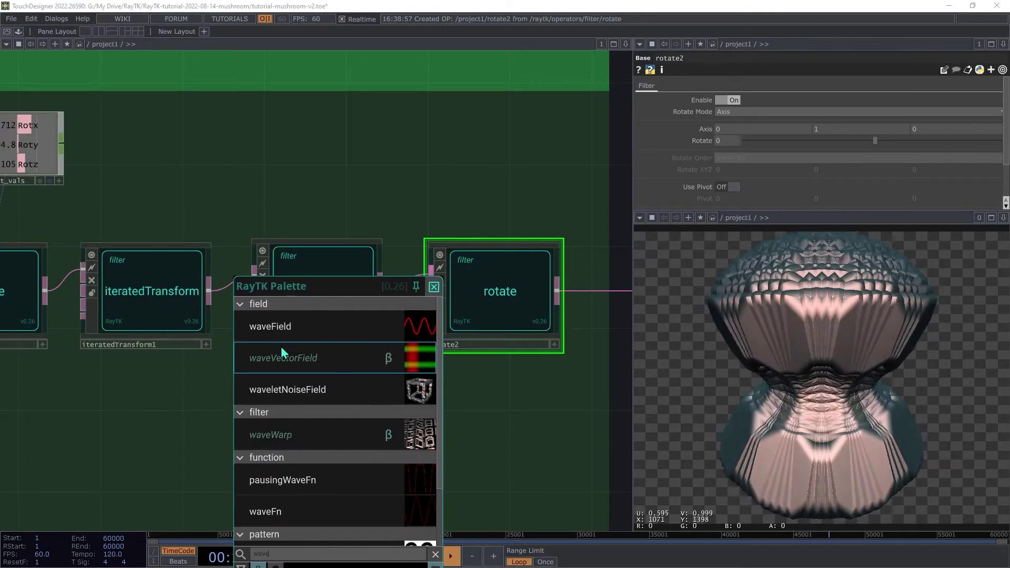
pyautogui.click(265, 325)
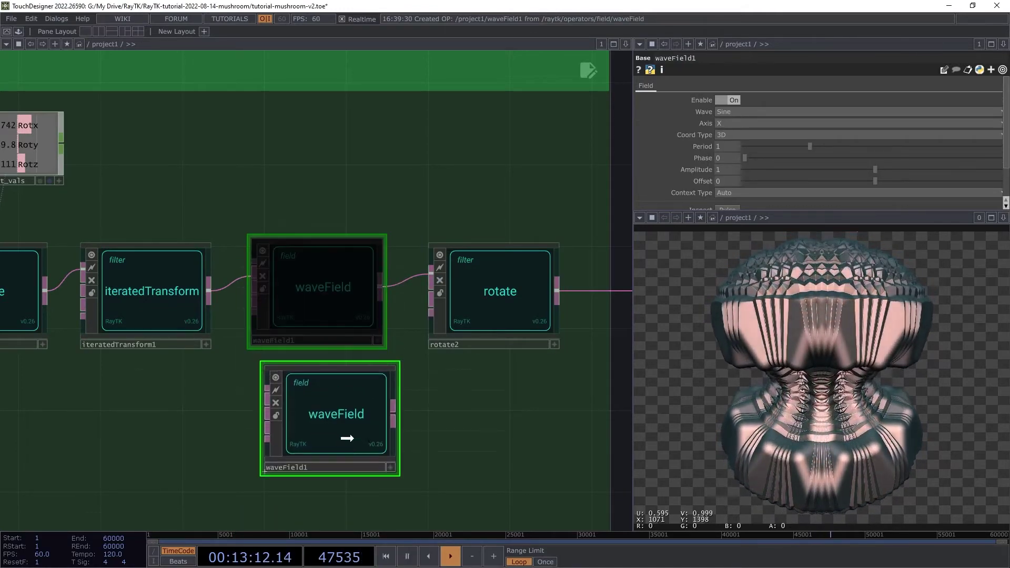
pyautogui.click(334, 450)
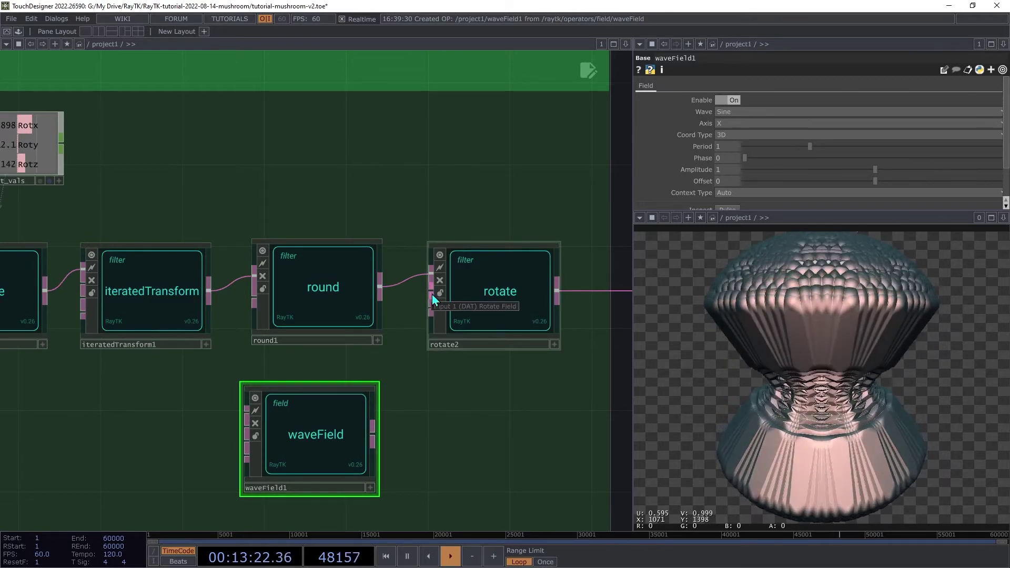
pyautogui.moveTo(431, 294); pyautogui.dragTo(378, 467)
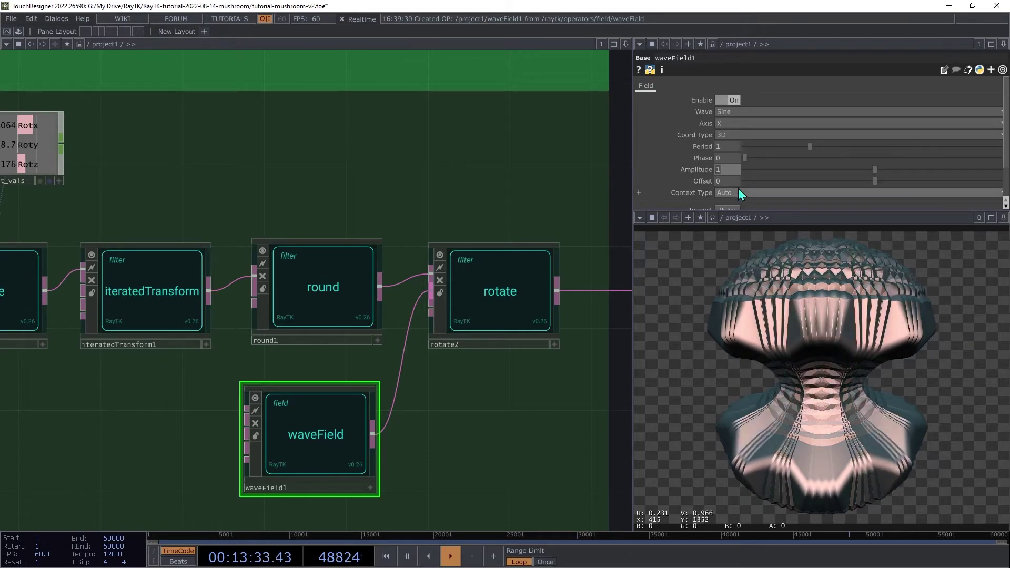
# Give waveField1 amplitude 20, a Y axis and period 4, then try the Phase slider
pyautogui.write('20')
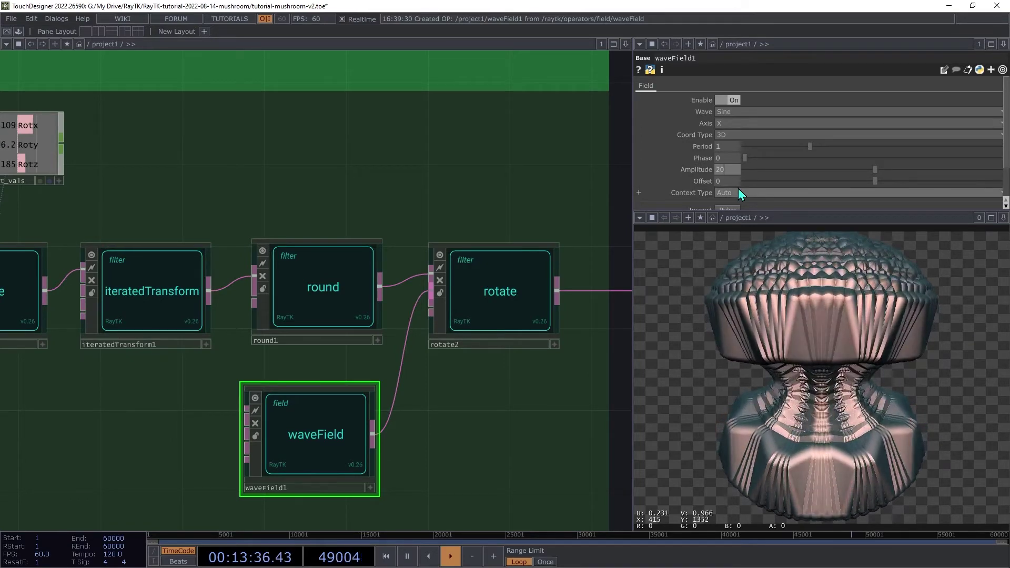
pyautogui.press('Tab')
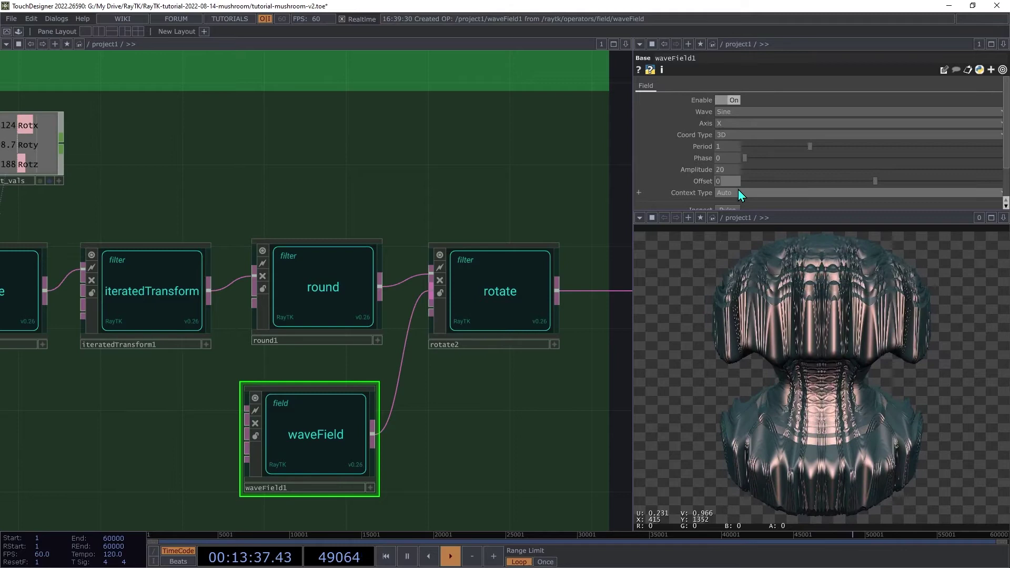
pyautogui.click(748, 126)
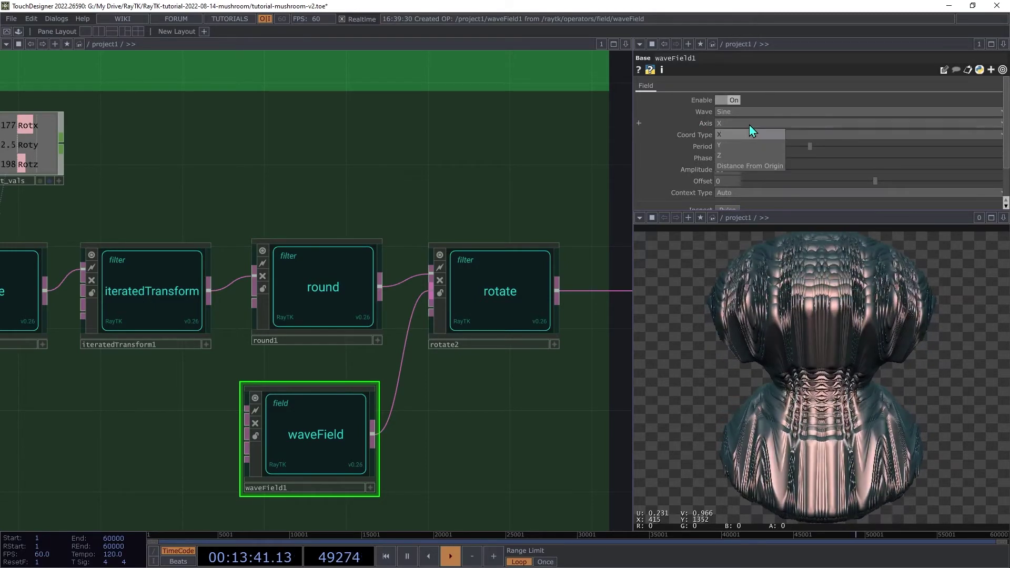
pyautogui.click(728, 145)
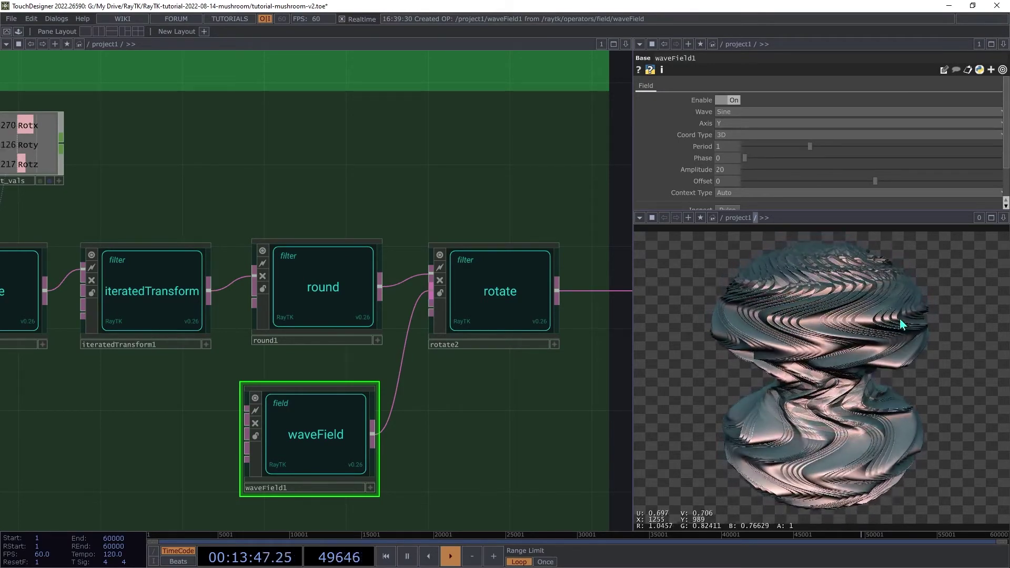
pyautogui.click(726, 145)
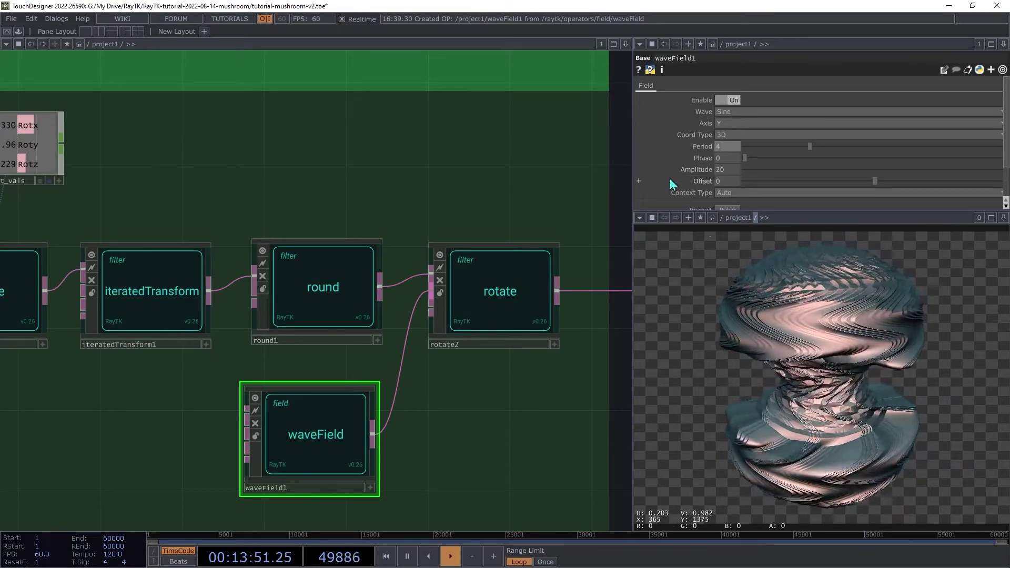
pyautogui.write('4')
pyautogui.press('Tab')
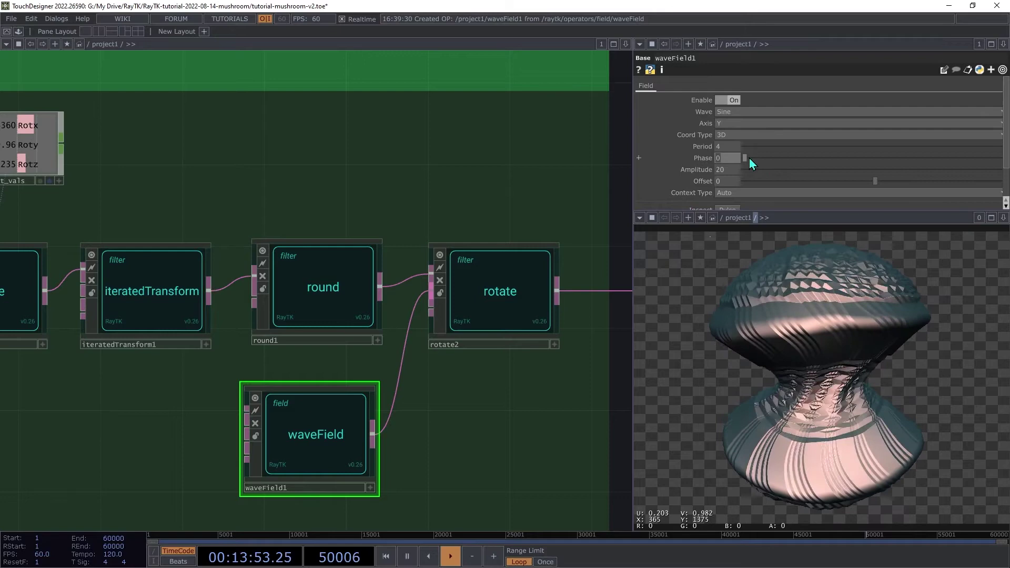
pyautogui.moveTo(746, 158); pyautogui.dragTo(864, 208)
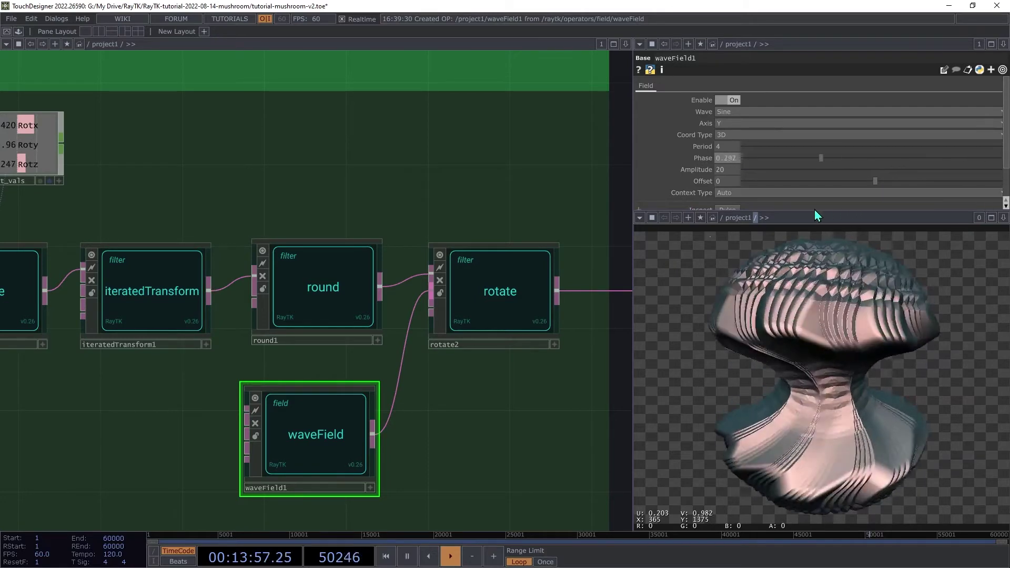
pyautogui.moveTo(845, 243); pyautogui.dragTo(696, 279)
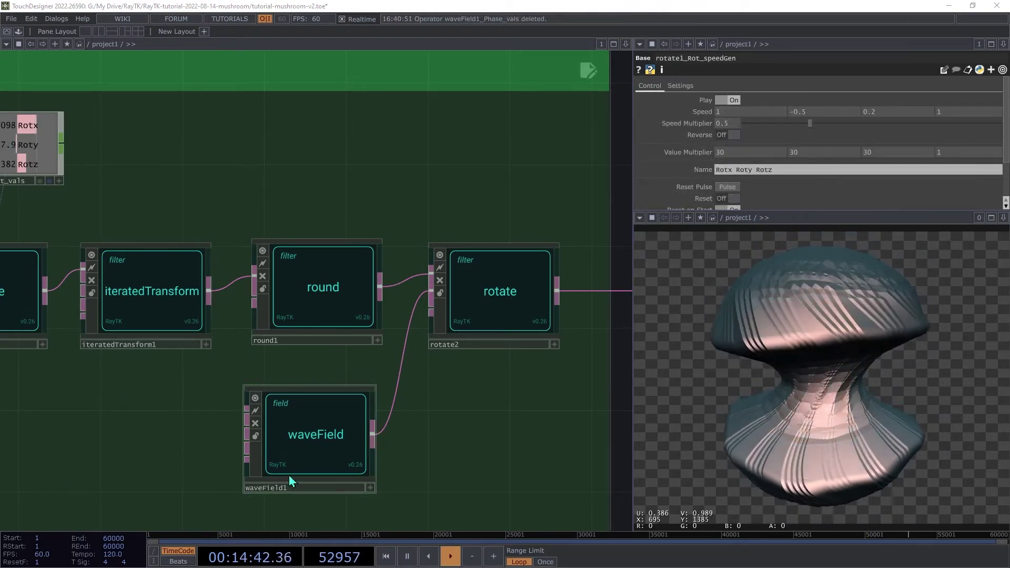
pyautogui.click(314, 425)
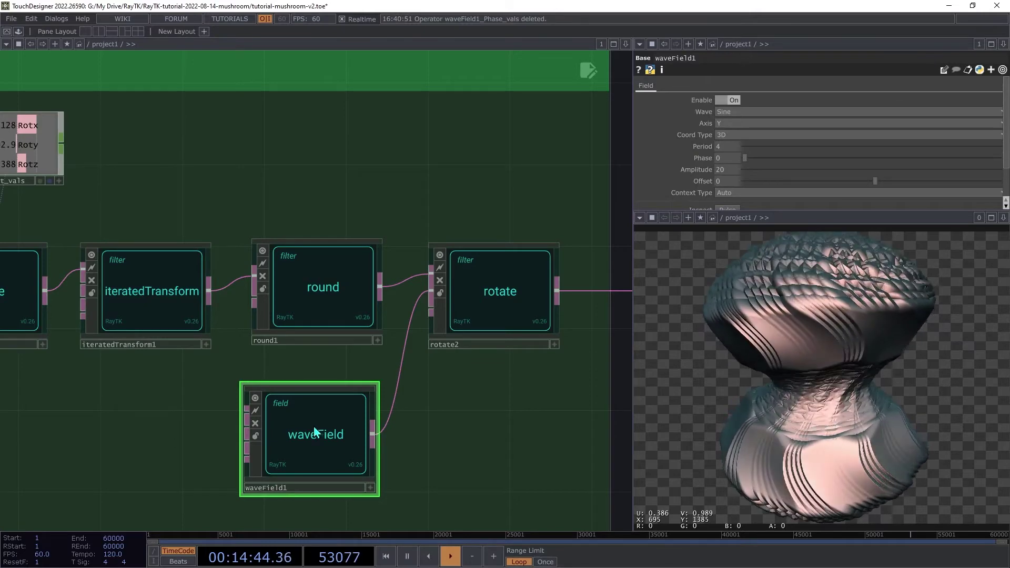
# Animate waveField1's Phase with a speed generator set to Speed Multiplier 0.1
pyautogui.rightClick(314, 426)
pyautogui.moveTo(391, 500)
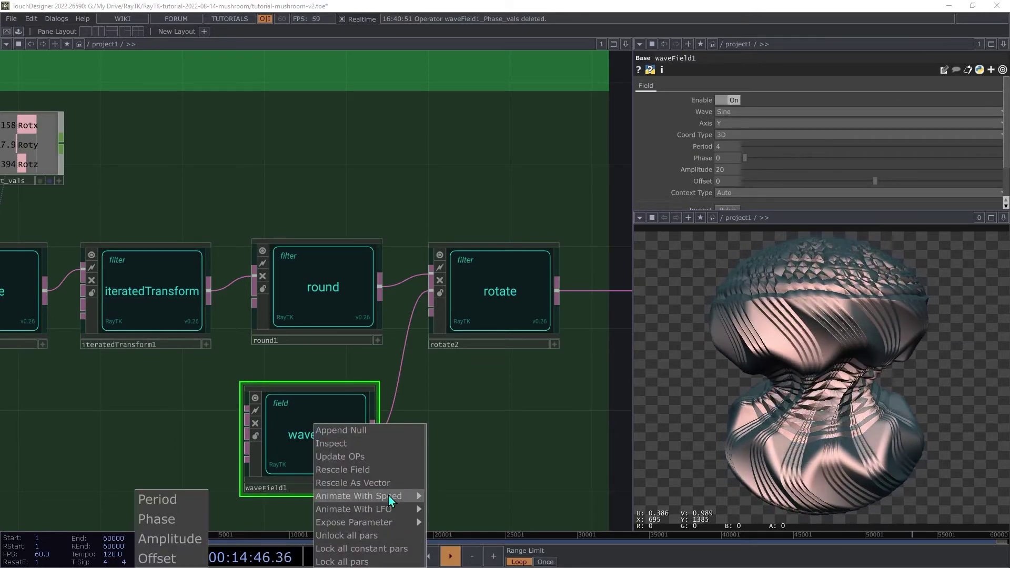
pyautogui.click(185, 525)
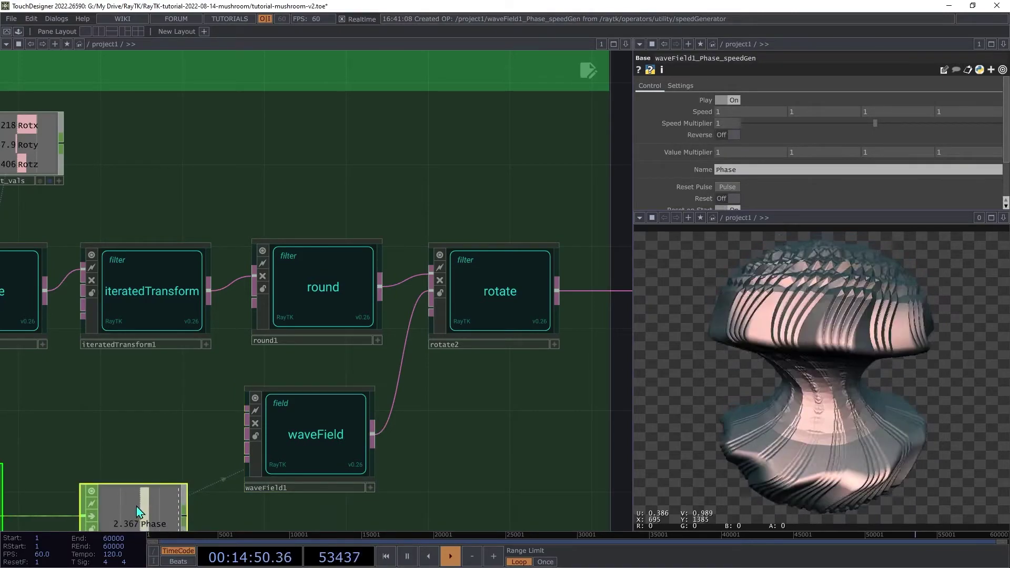
pyautogui.click(366, 184)
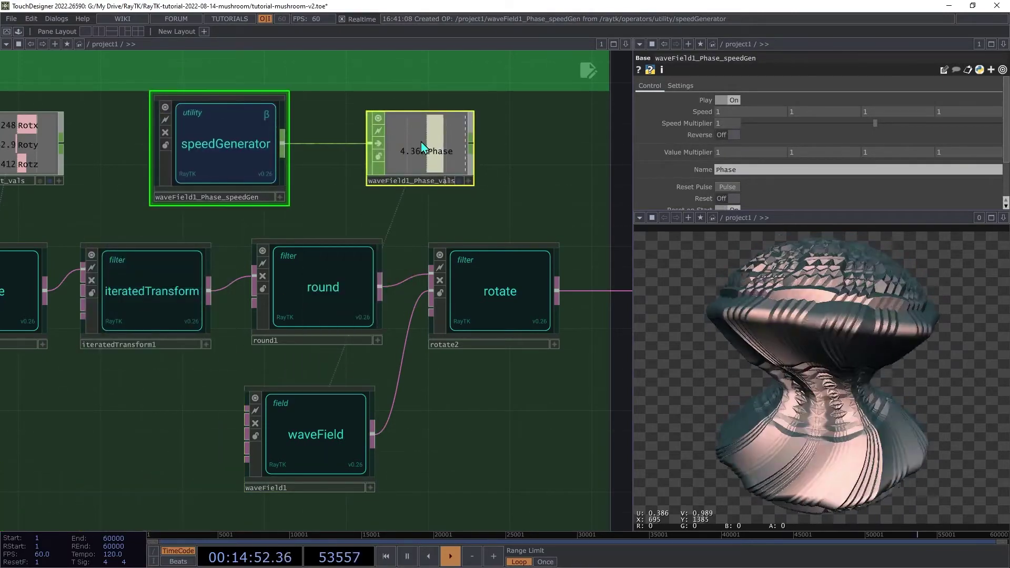
pyautogui.click(239, 151)
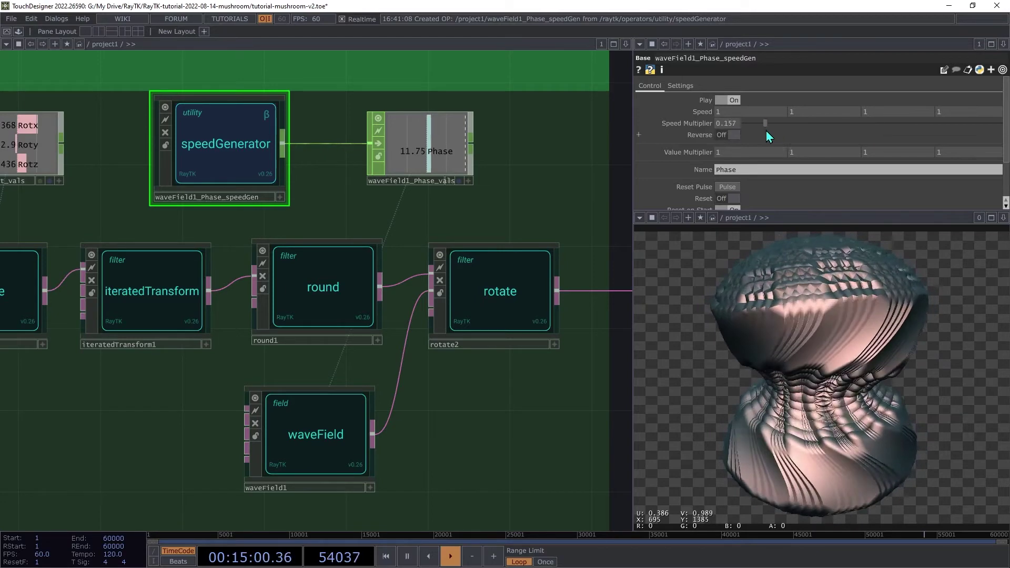
pyautogui.press('BackSpace')
pyautogui.press('BackSpace')
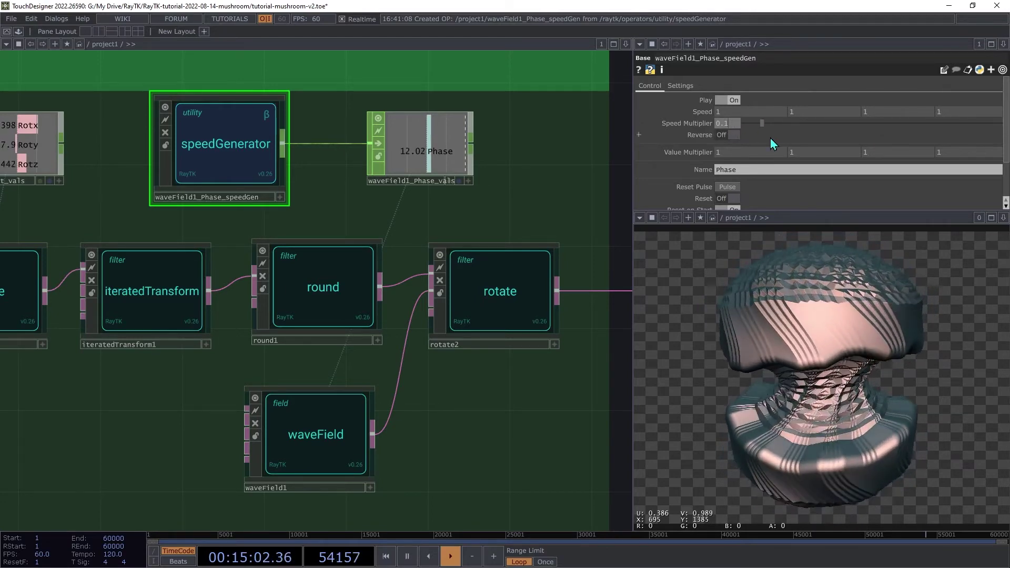
pyautogui.press('Return')
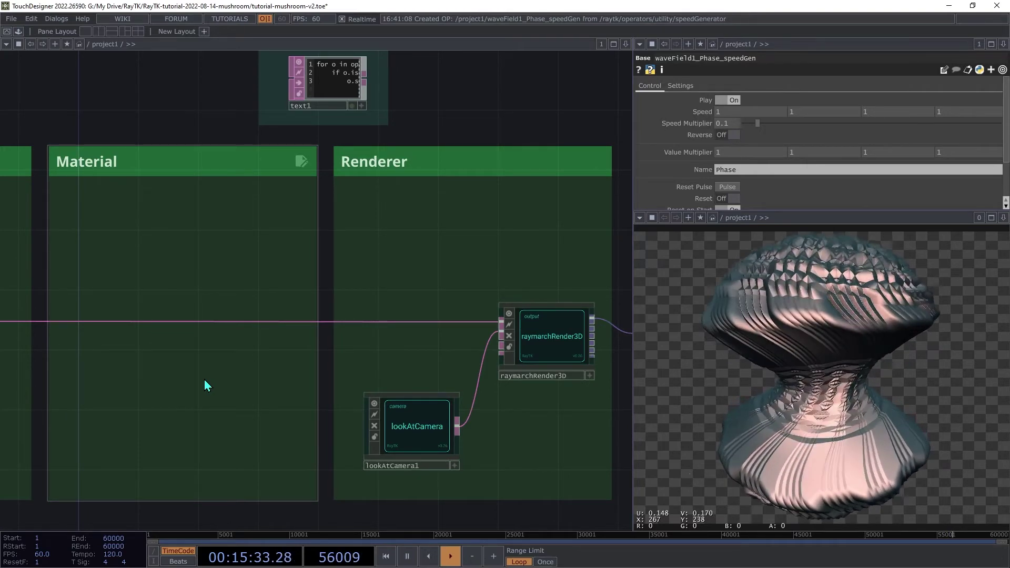
# Add modularMat1 in the Material area, fed by the shape chain and feeding raymarchRender3D
pyautogui.hotkey('alt', 'r')
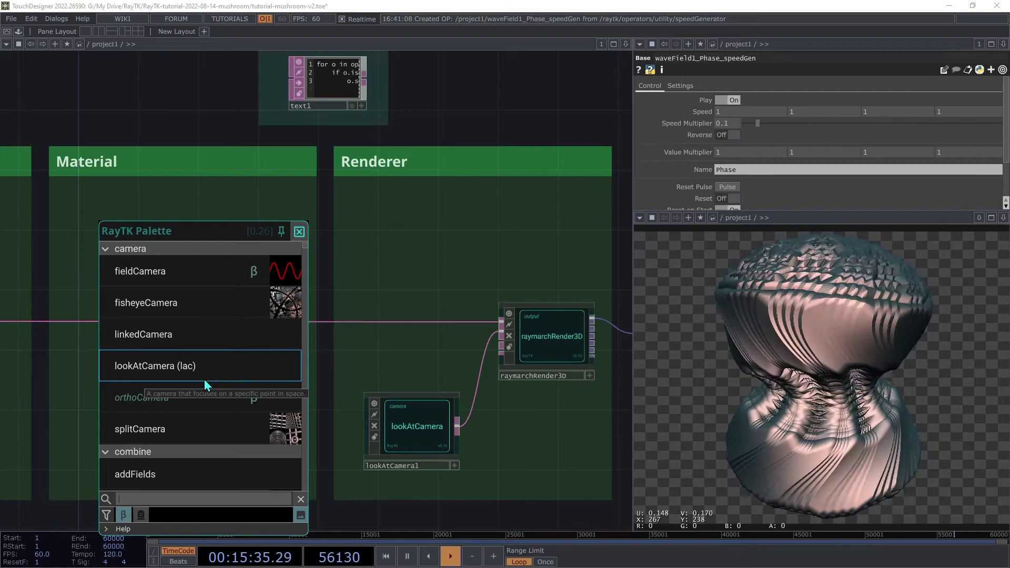
pyautogui.write('modular')
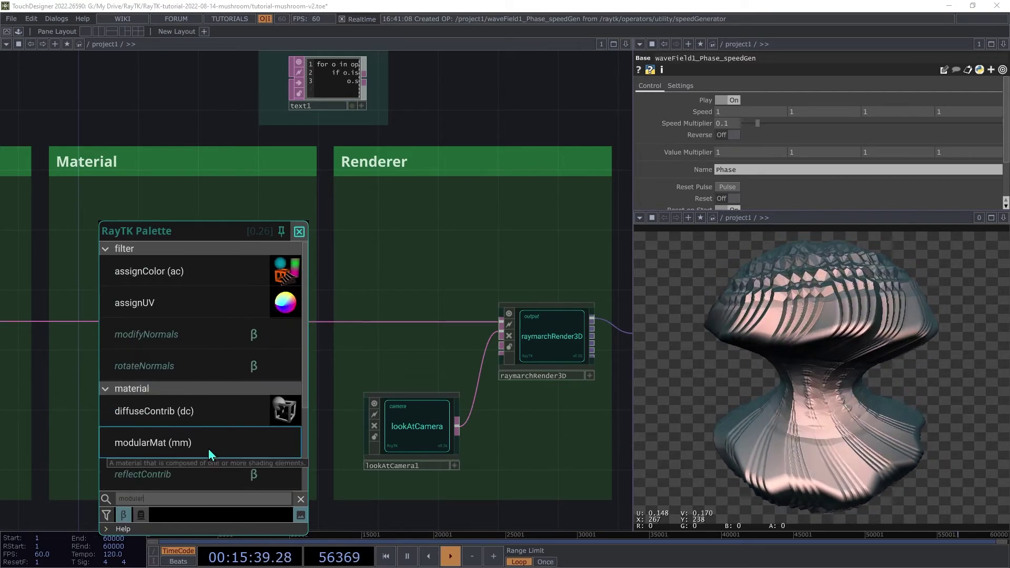
pyautogui.click(206, 447)
pyautogui.moveTo(302, 308); pyautogui.dragTo(204, 389)
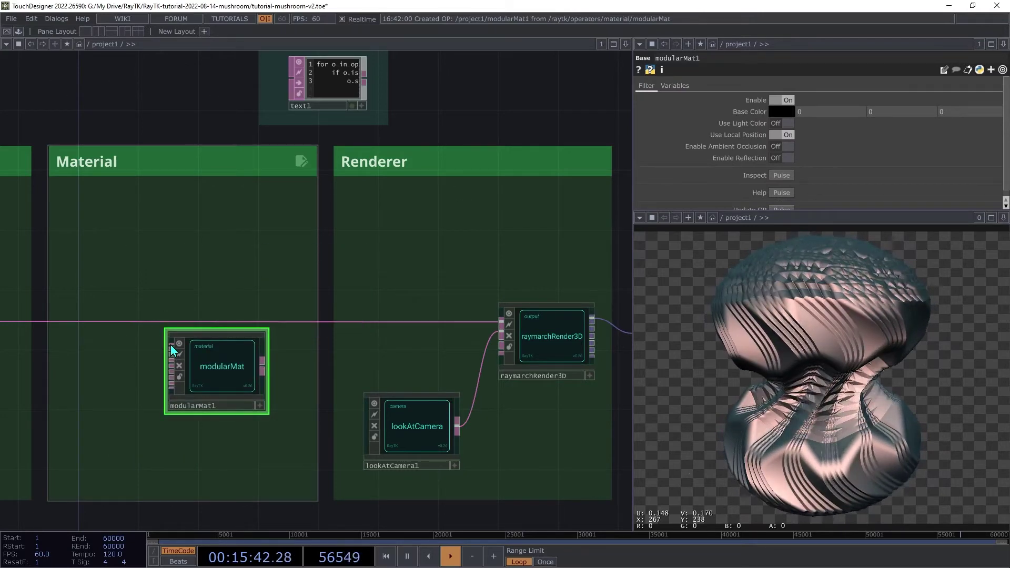
pyautogui.click(125, 324)
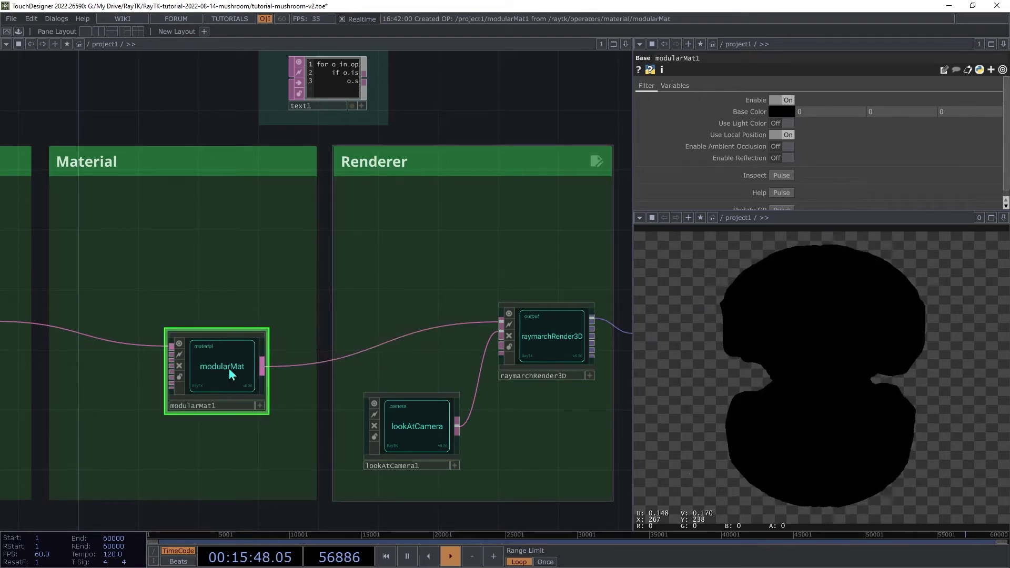
pyautogui.moveTo(228, 372); pyautogui.dragTo(220, 355)
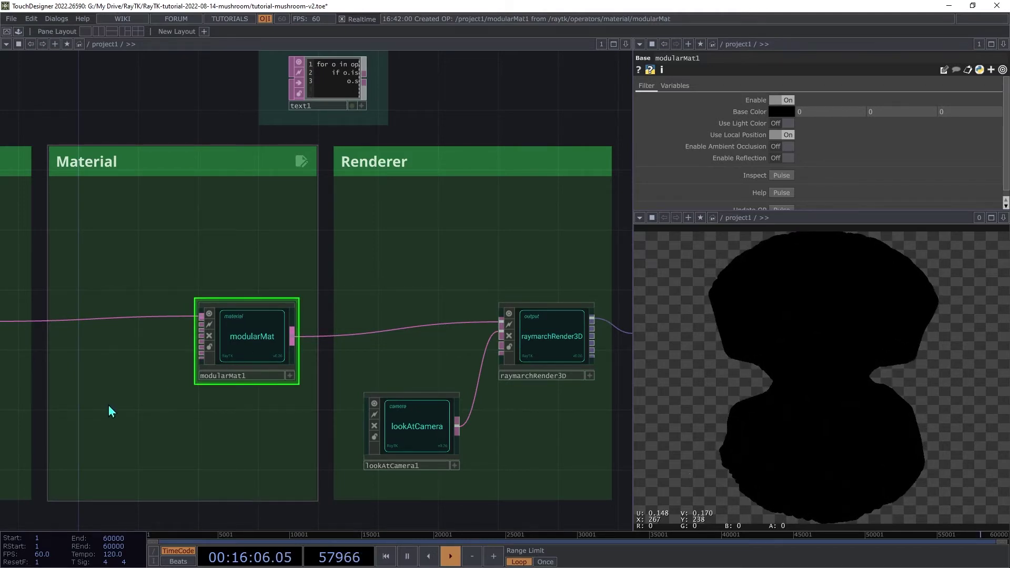
# Wire an iridescenceContrib1 into modularMat1's second input, then nudge the camera along X
pyautogui.hotkey('alt', 'r')
pyautogui.write('iri')
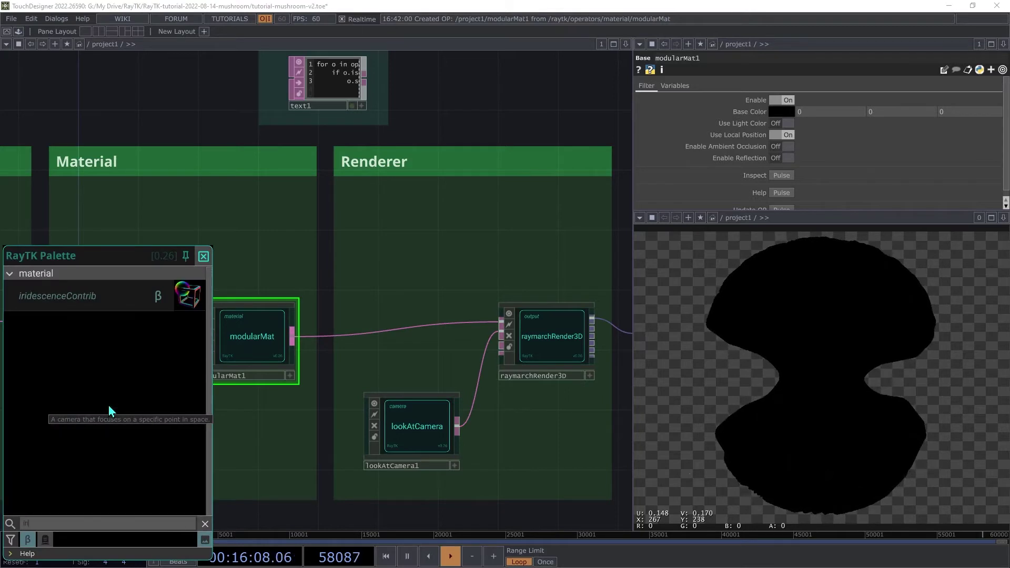
pyautogui.click(72, 297)
pyautogui.moveTo(347, 285); pyautogui.dragTo(143, 396)
pyautogui.moveTo(200, 324); pyautogui.dragTo(159, 396)
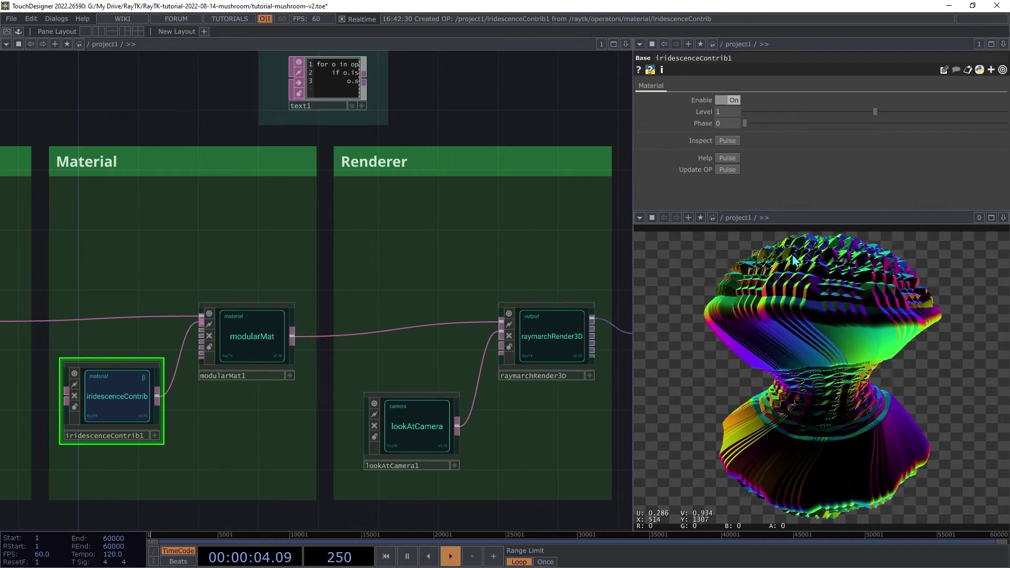
pyautogui.click(440, 428)
pyautogui.moveTo(769, 124)
pyautogui.mouseDown(button='middle')
pyautogui.moveTo(779, 125)
pyautogui.moveTo(767, 110)
pyautogui.mouseUp(button='middle')
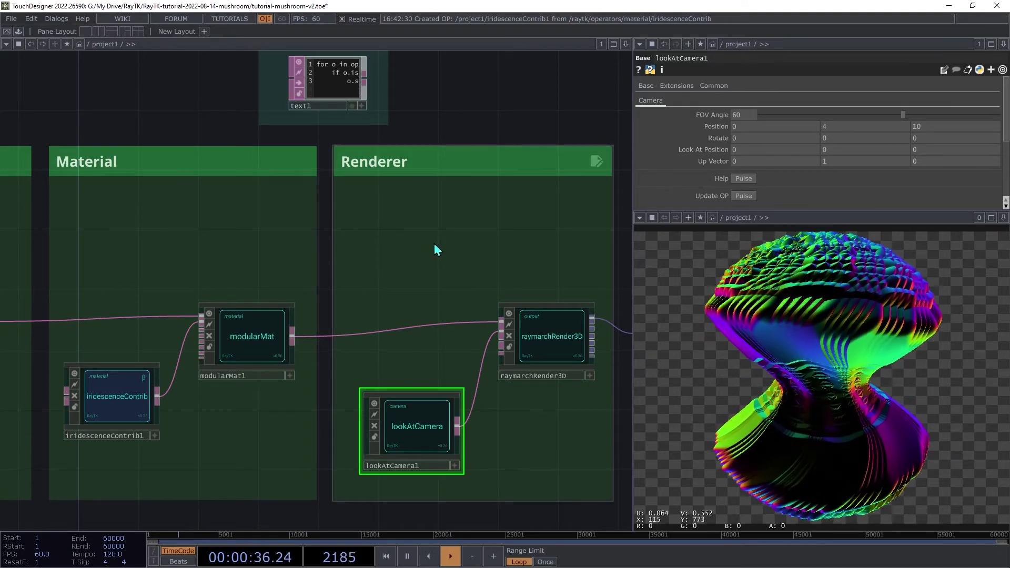
# Add a sphereSdf1 in the Material area and connect it into modularMat1
pyautogui.hotkey('alt', 'r')
pyautogui.write('sph')
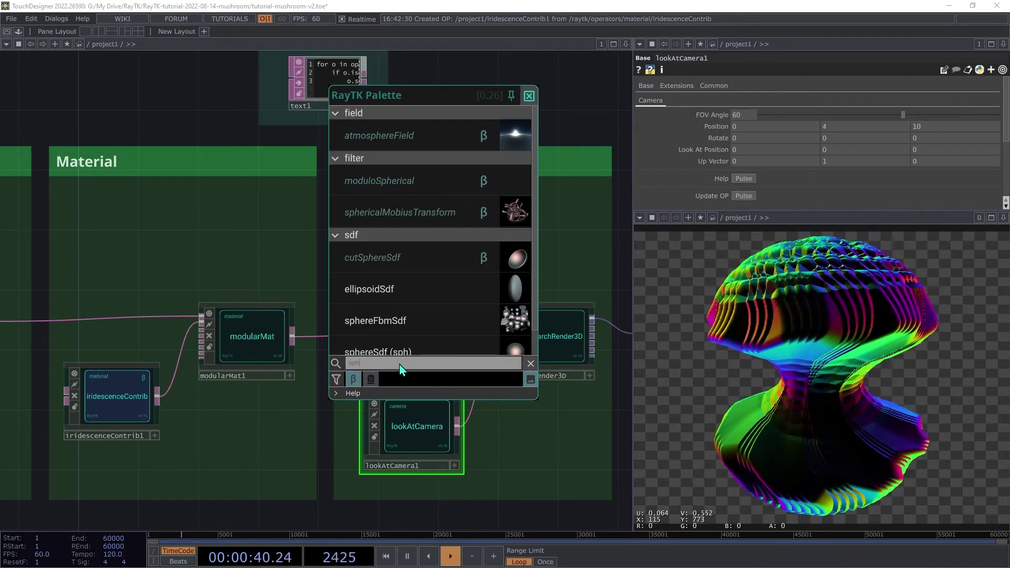
pyautogui.click(398, 350)
pyautogui.click(392, 279)
pyautogui.moveTo(327, 286); pyautogui.dragTo(117, 238)
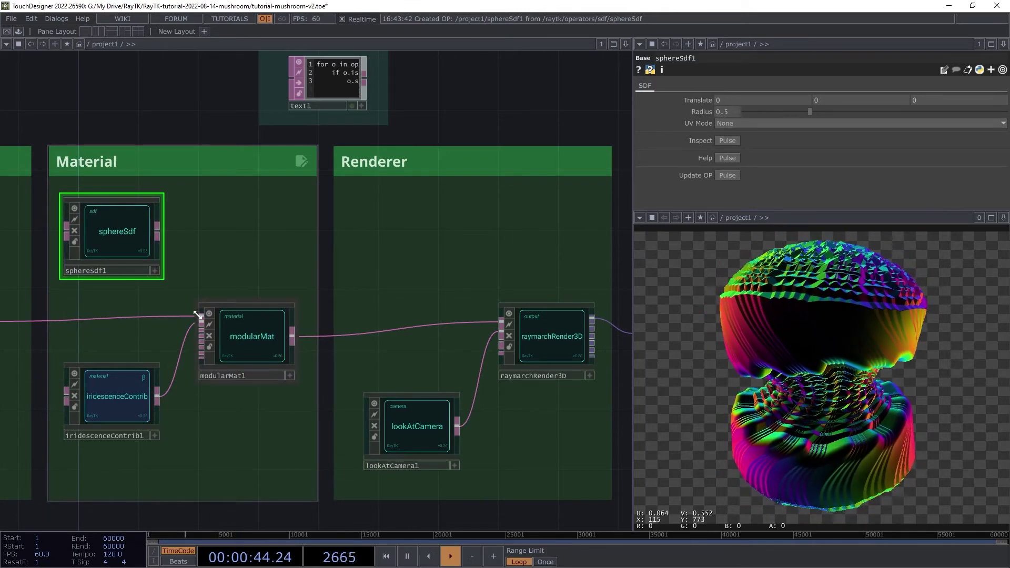
pyautogui.click(157, 232)
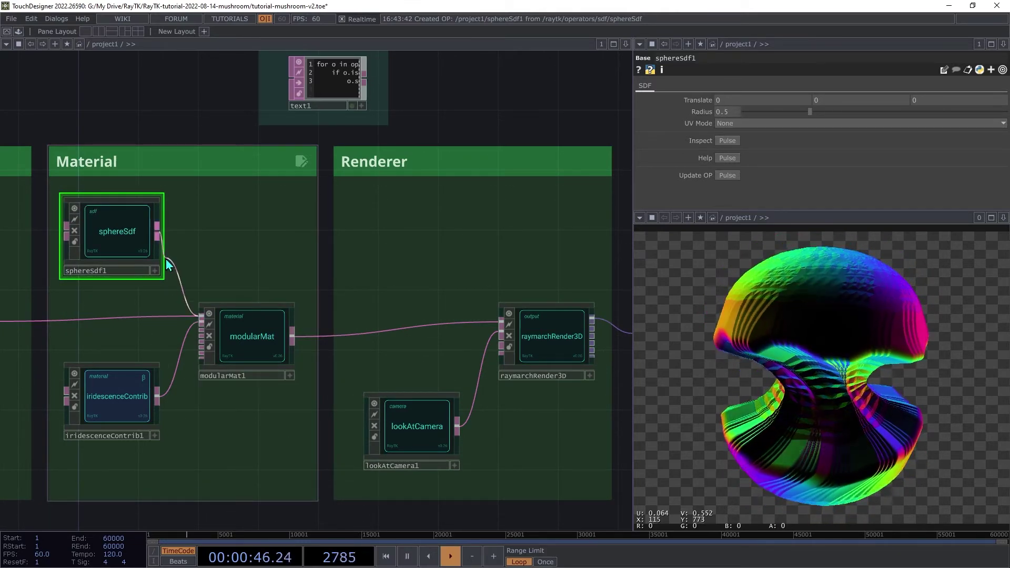
pyautogui.click(201, 317)
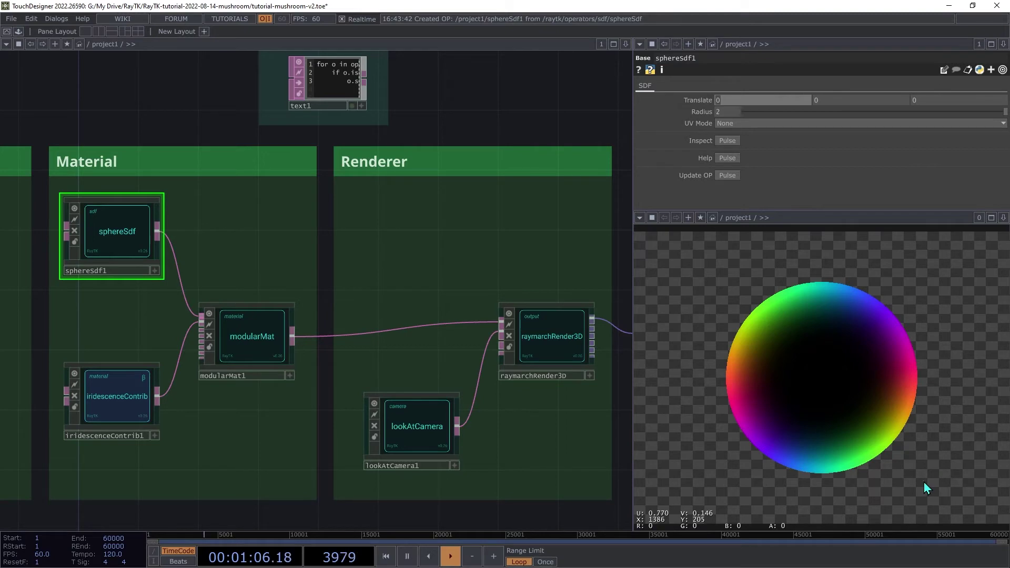
# Shift the iridescence phase and wire rotate2 into modularMat1 in place of sphereSdf1
pyautogui.click(115, 411)
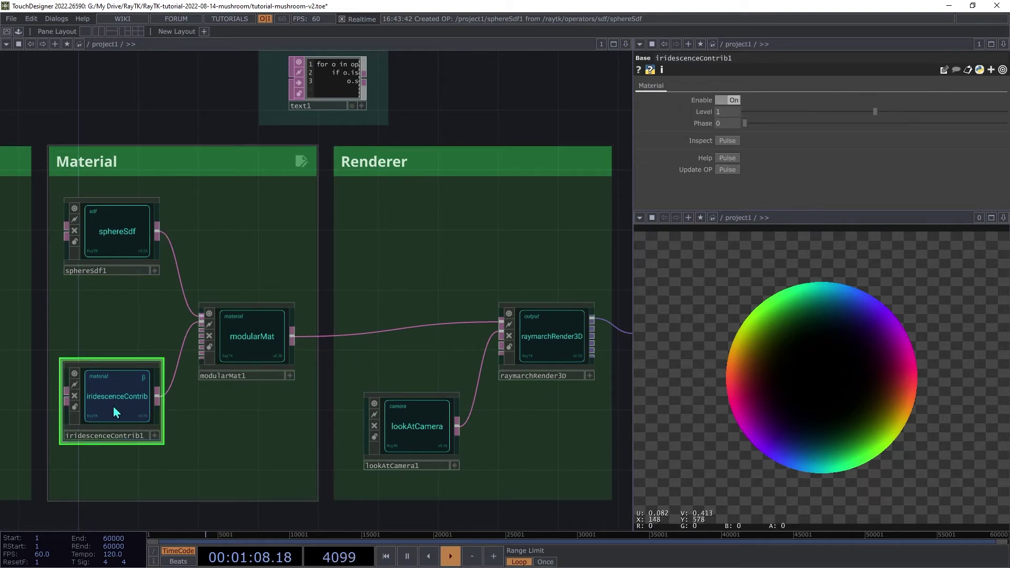
pyautogui.moveTo(745, 123); pyautogui.dragTo(727, 256)
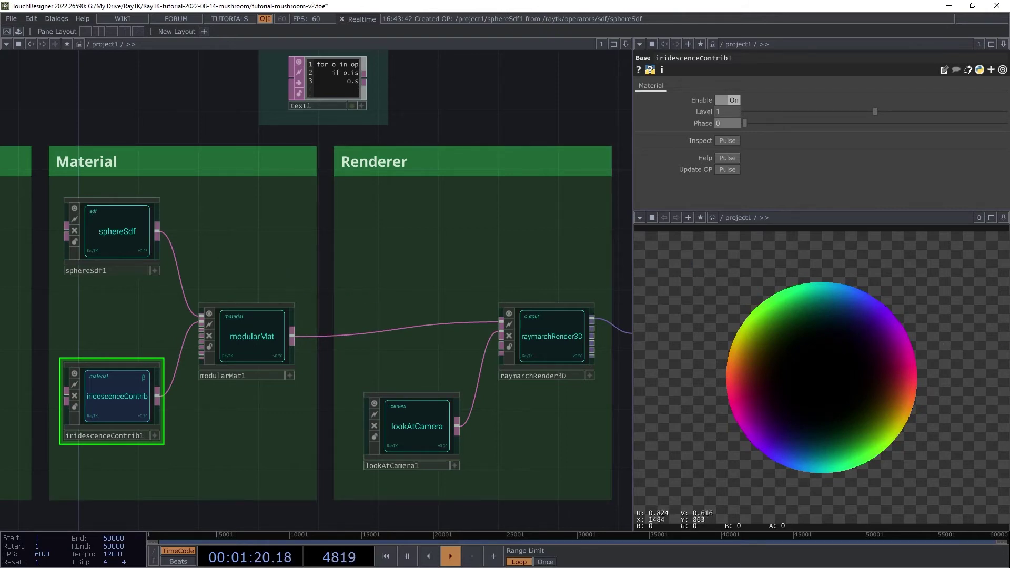
pyautogui.press('h')
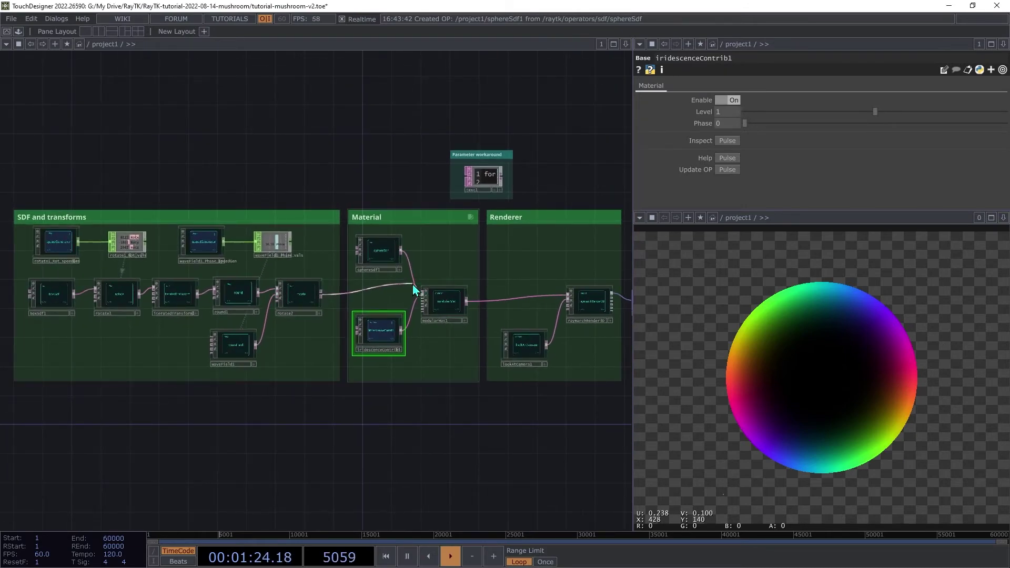
pyautogui.moveTo(414, 279); pyautogui.dragTo(422, 291)
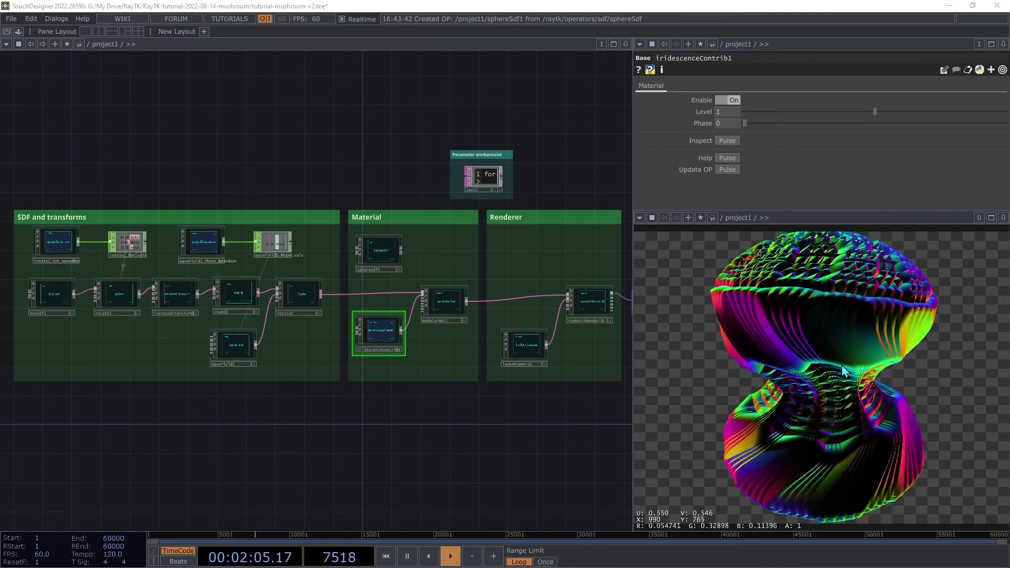
# Enable normal smoothing on raymarchRender3D at 0.02, undoing a stronger 0.14 trial
pyautogui.scroll(5, 495, 311)
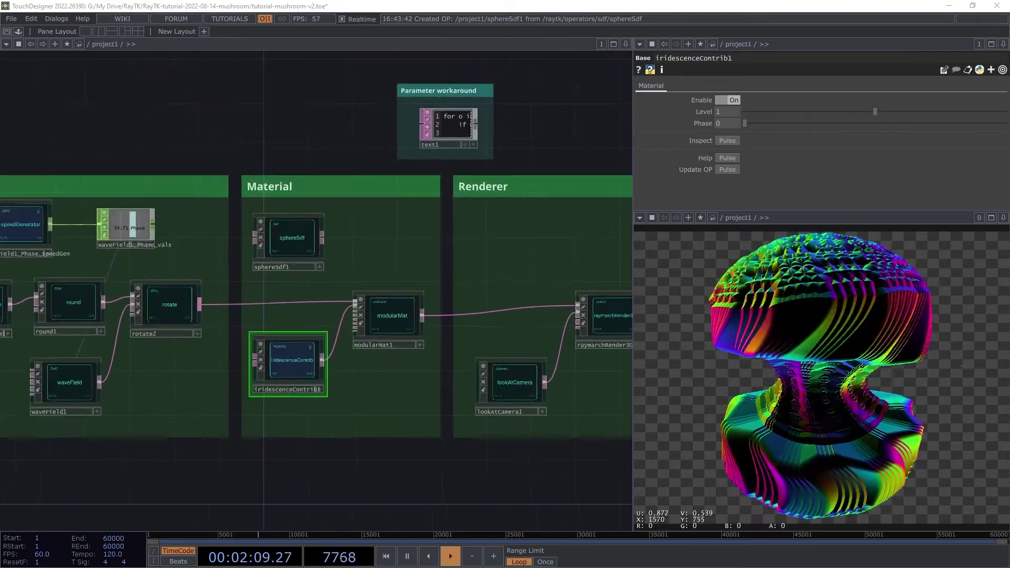
pyautogui.click(567, 343)
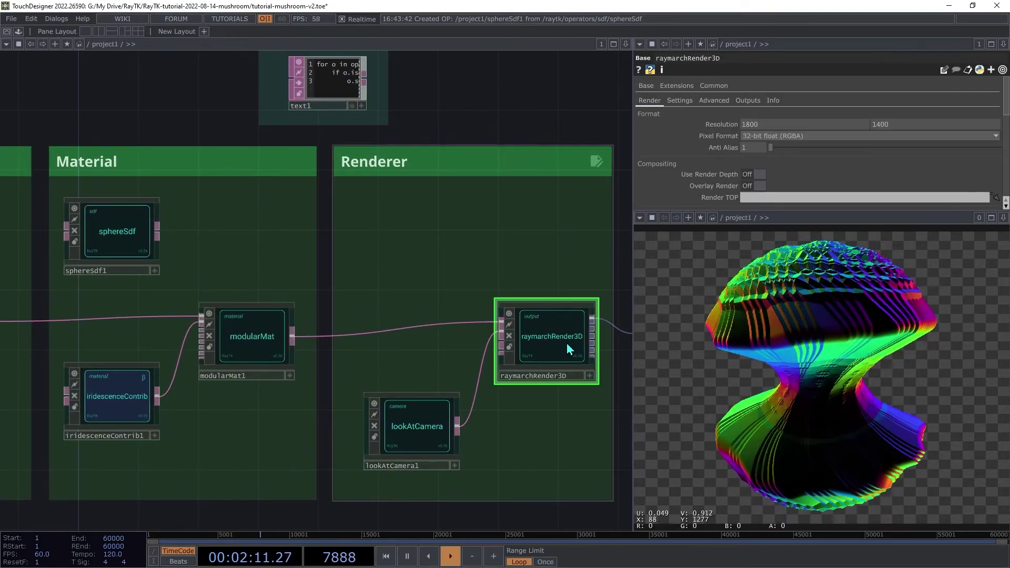
pyautogui.click(680, 100)
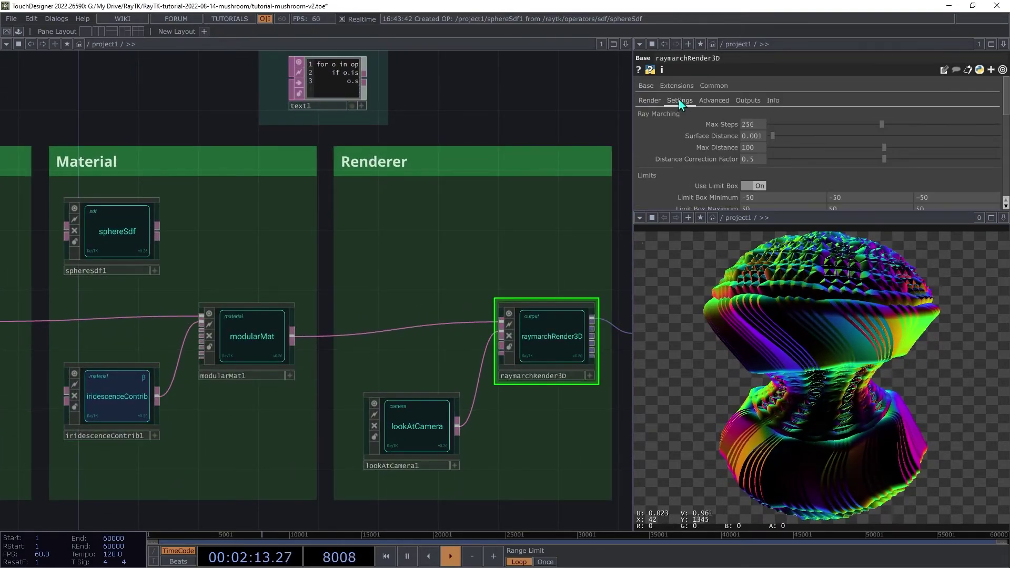
pyautogui.scroll(-1, 700, 153)
pyautogui.scroll(-6, 700, 152)
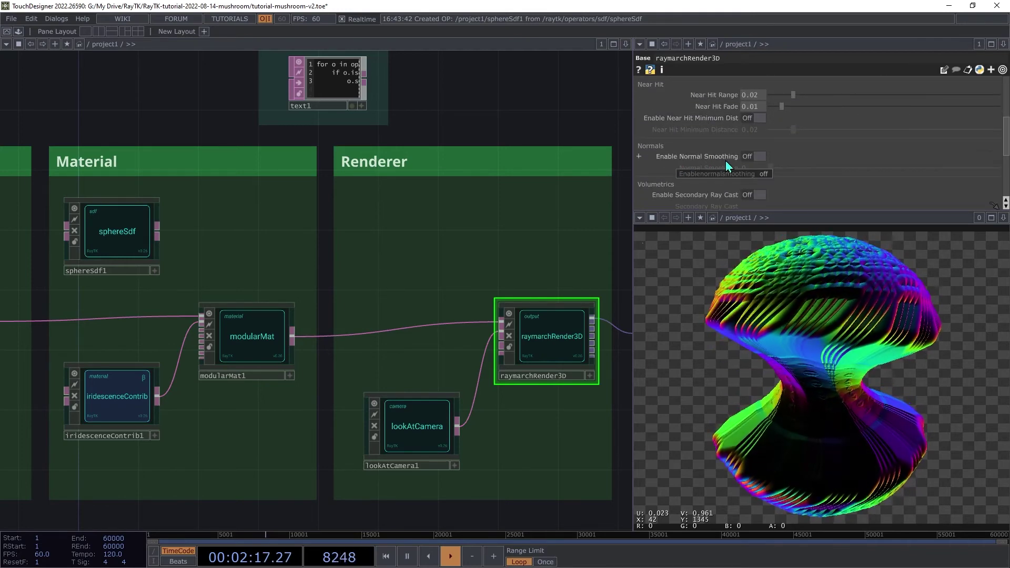
pyautogui.click(756, 156)
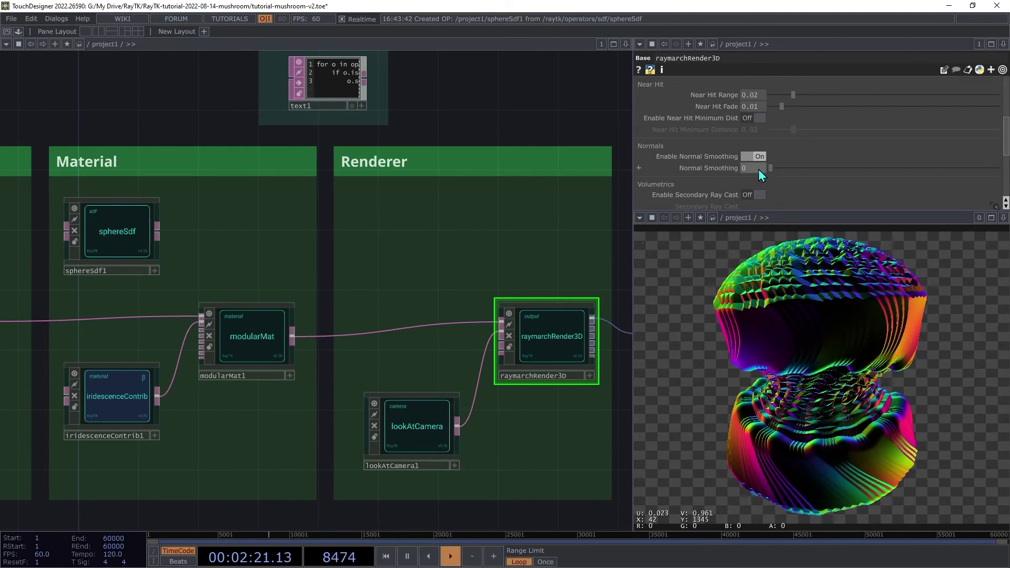
pyautogui.moveTo(760, 170); pyautogui.dragTo(777, 170, button='middle')
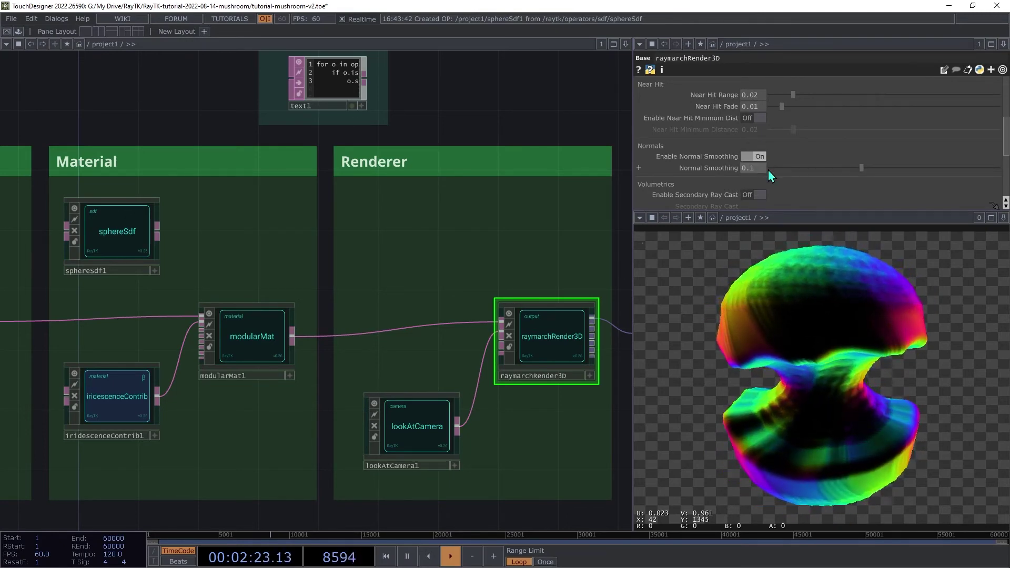
pyautogui.moveTo(863, 169); pyautogui.dragTo(808, 174)
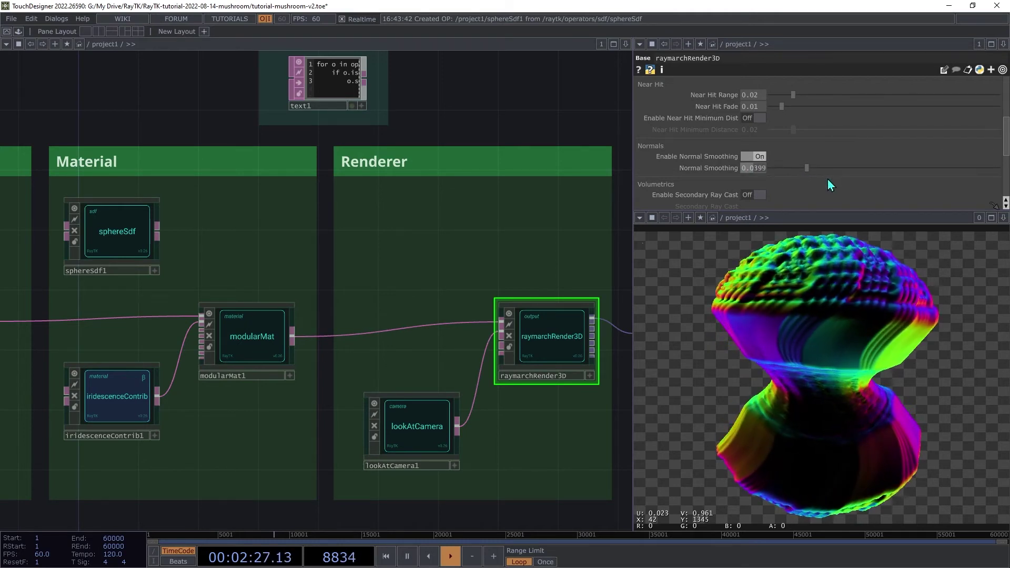
pyautogui.write('0.02')
pyautogui.press('Return')
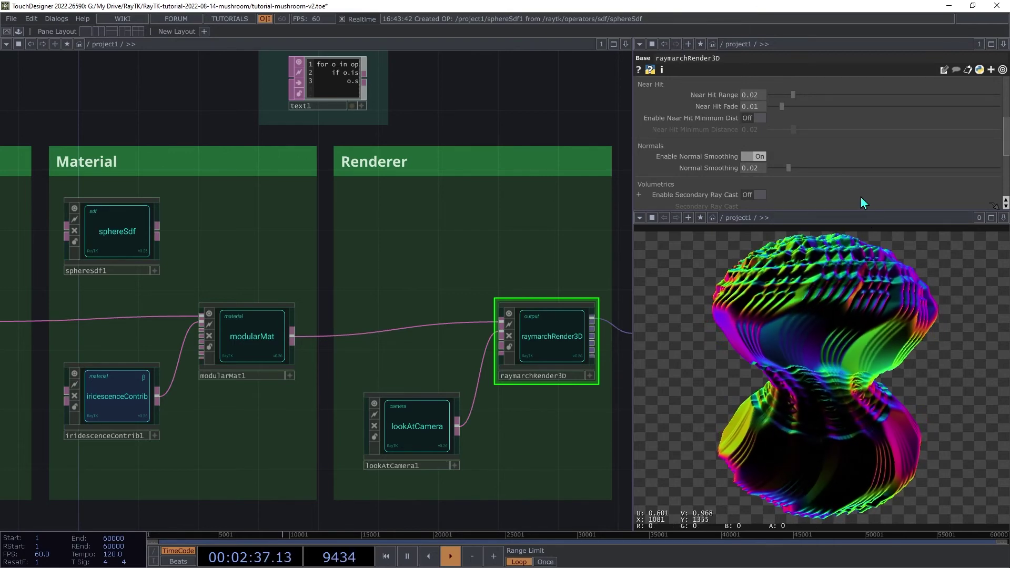
pyautogui.moveTo(793, 169); pyautogui.dragTo(968, 215)
pyautogui.hotkey('ctrl', 'z')
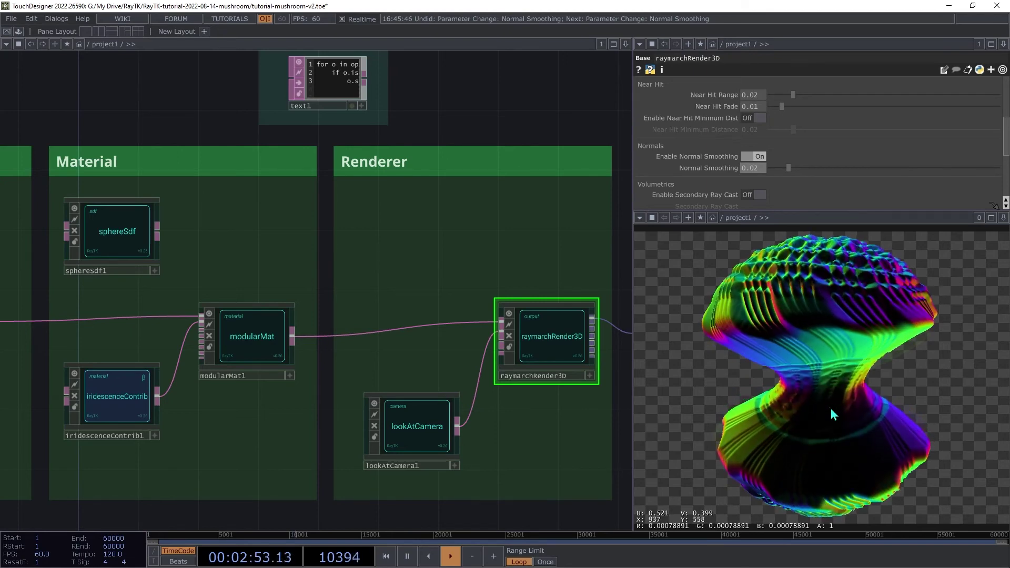
pyautogui.press('h')
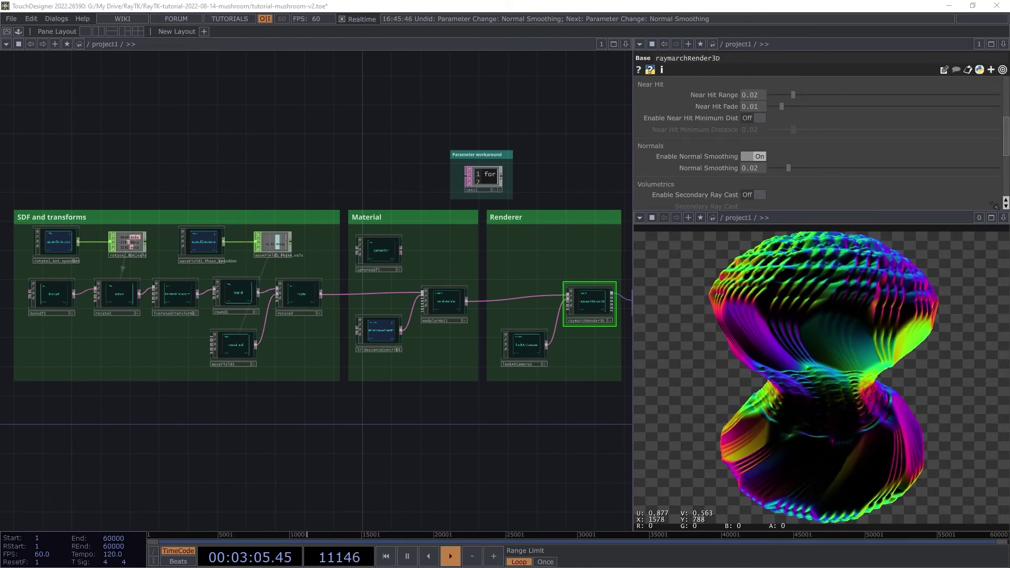
pyautogui.scroll(5, 107, 282)
pyautogui.scroll(3, 316, 289)
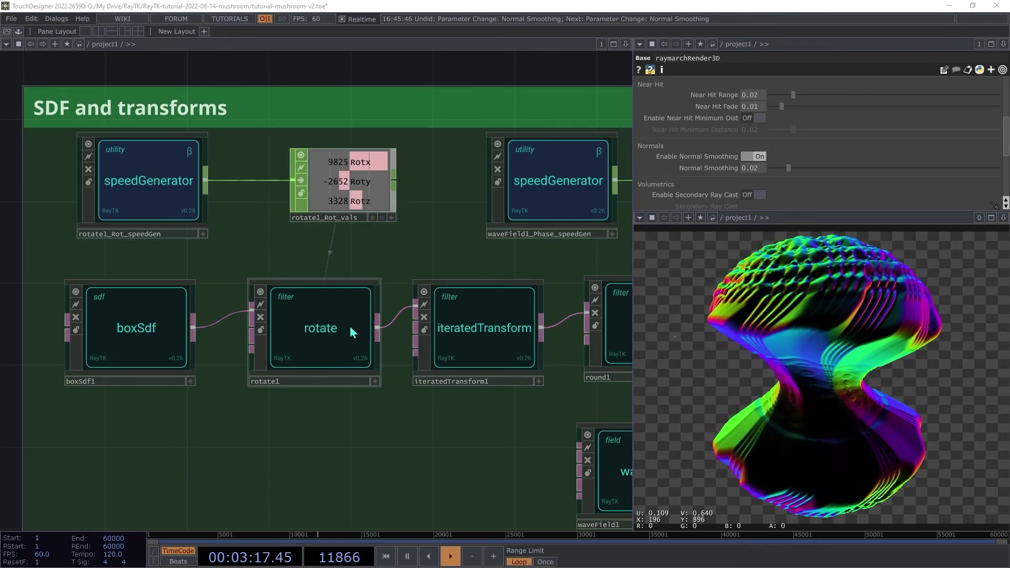
pyautogui.click(485, 342)
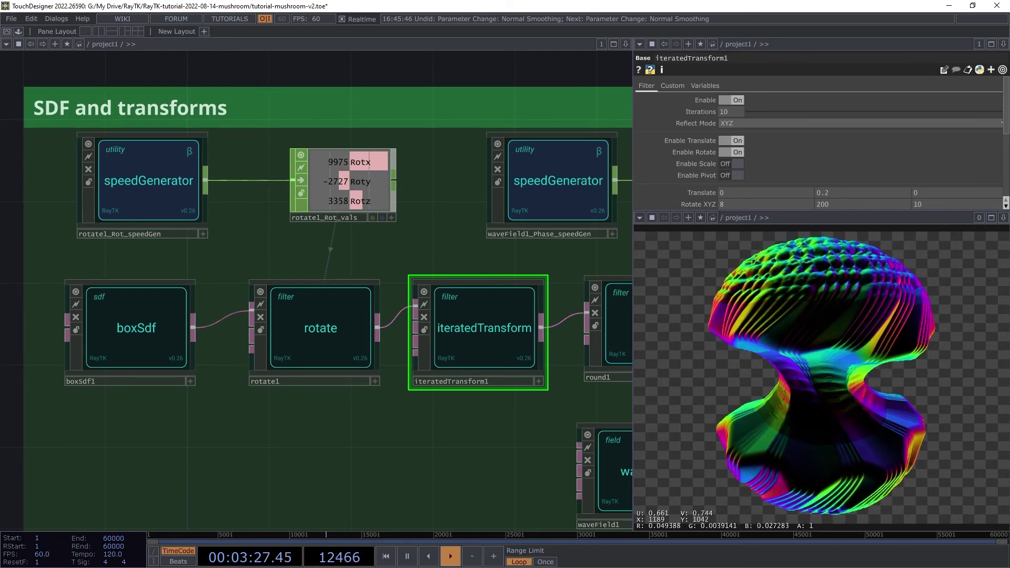
pyautogui.moveTo(626, 331); pyautogui.dragTo(327, 294)
pyautogui.click(329, 286)
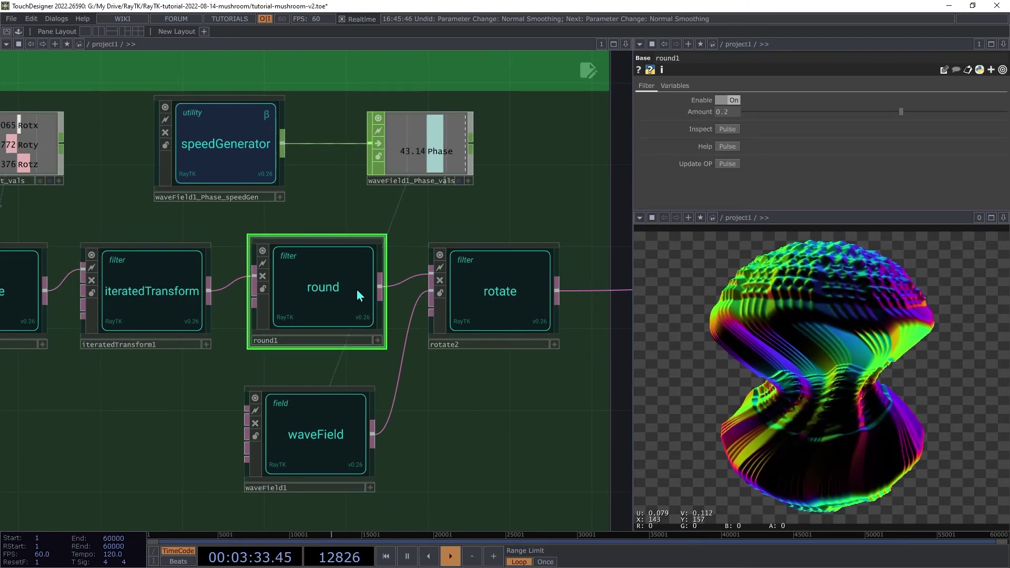
pyautogui.click(508, 308)
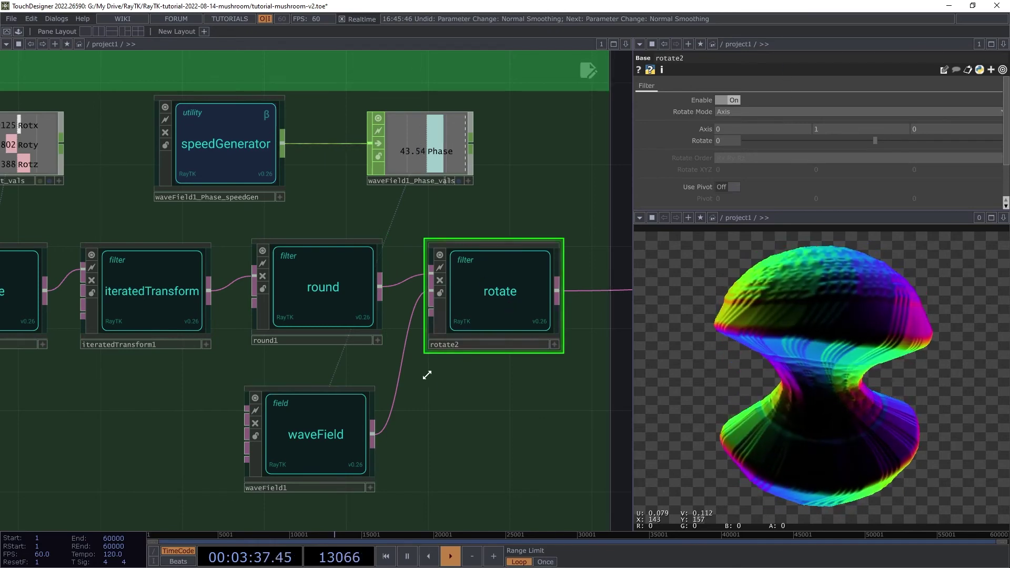
pyautogui.click(329, 421)
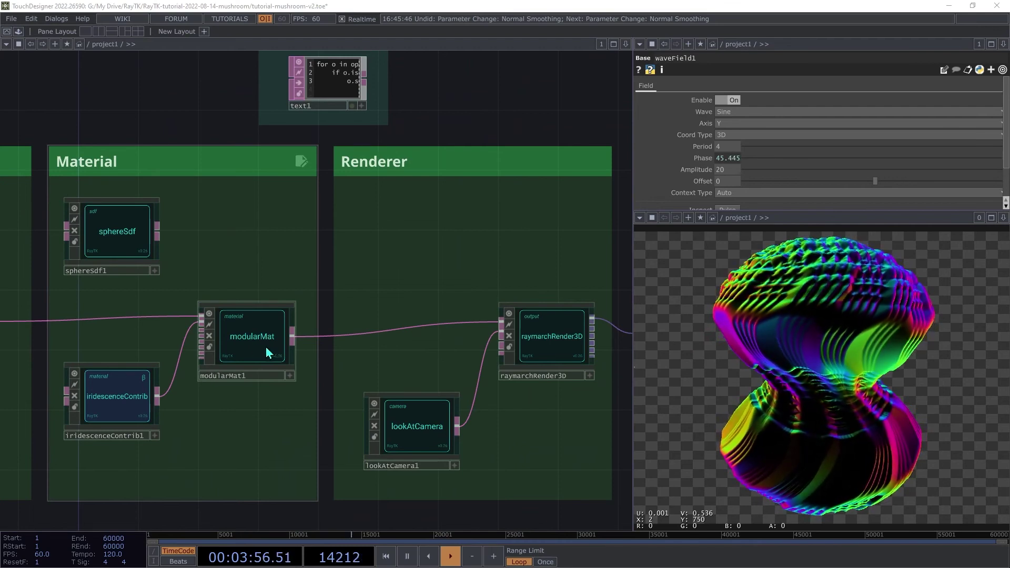
pyautogui.click(544, 333)
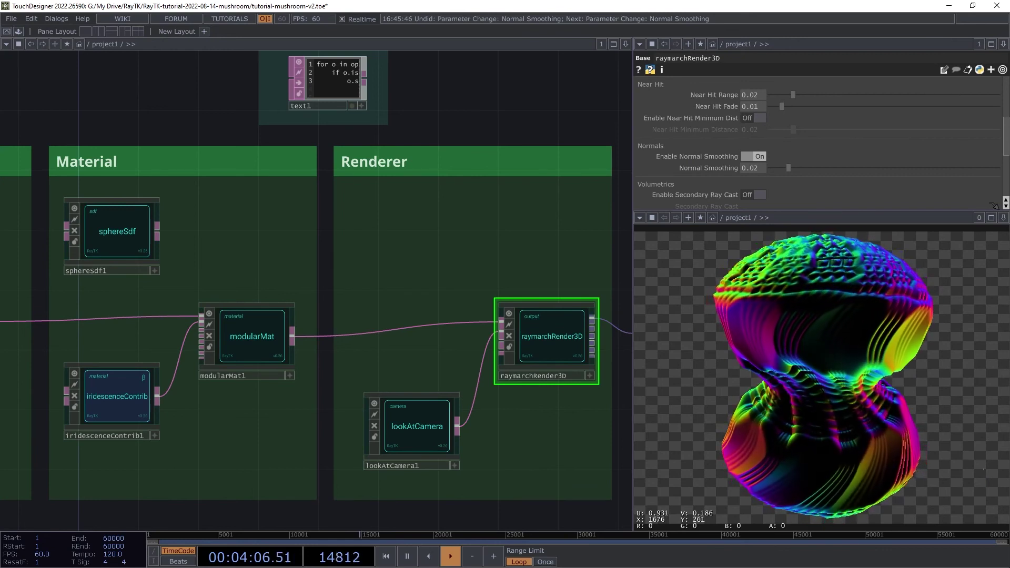
pyautogui.click(121, 404)
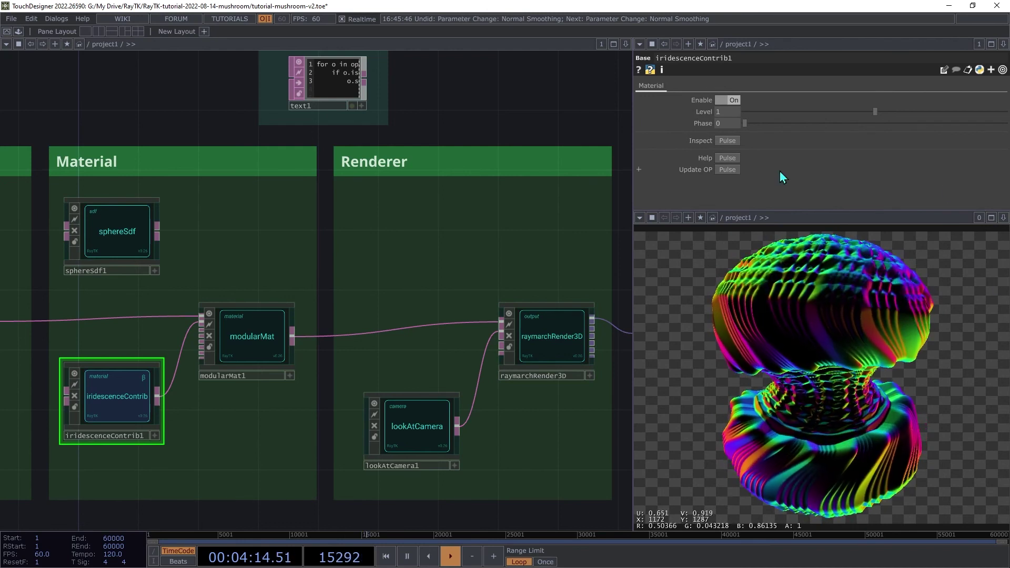
pyautogui.scroll(-2, 316, 290)
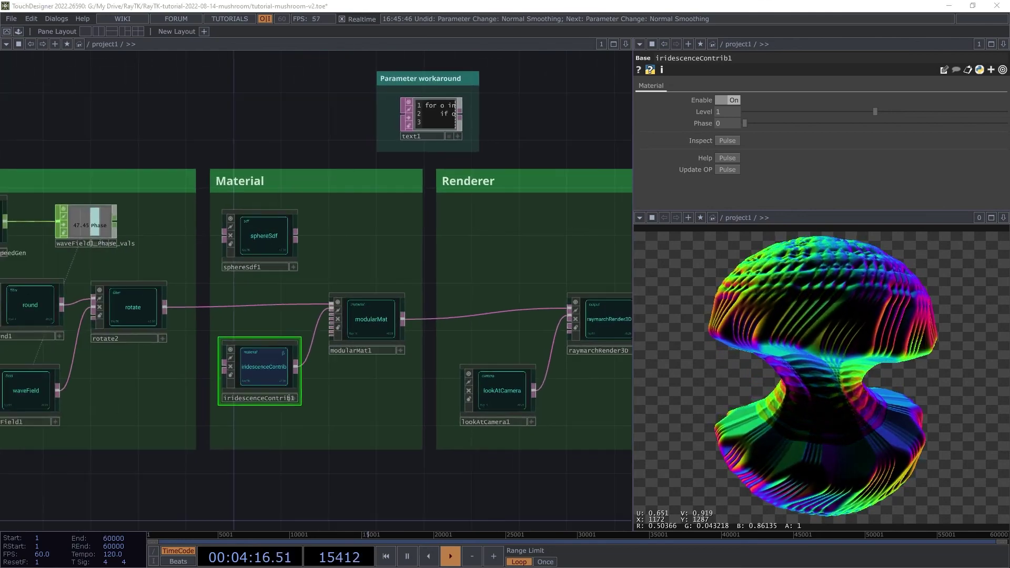
pyautogui.scroll(-2, 558, 277)
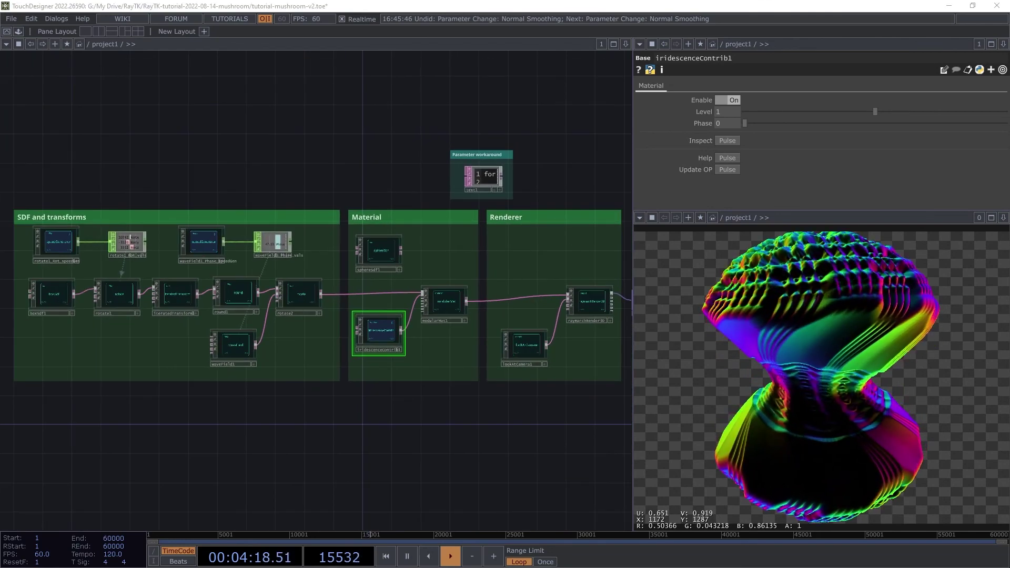